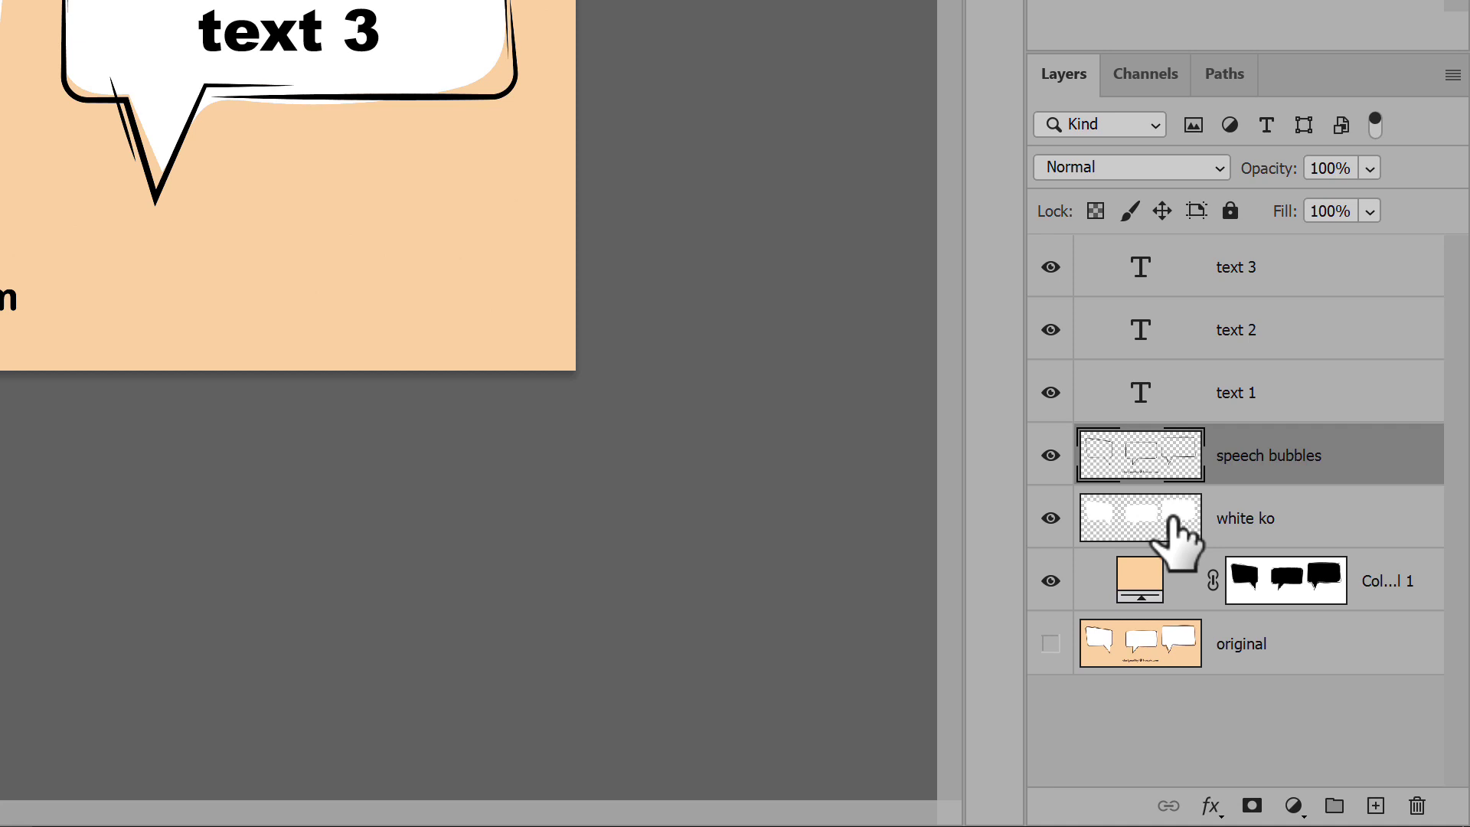
Select the white ko layer and the colour fill layer beneath it to examine how the background is built
click(1110, 529)
click(1146, 586)
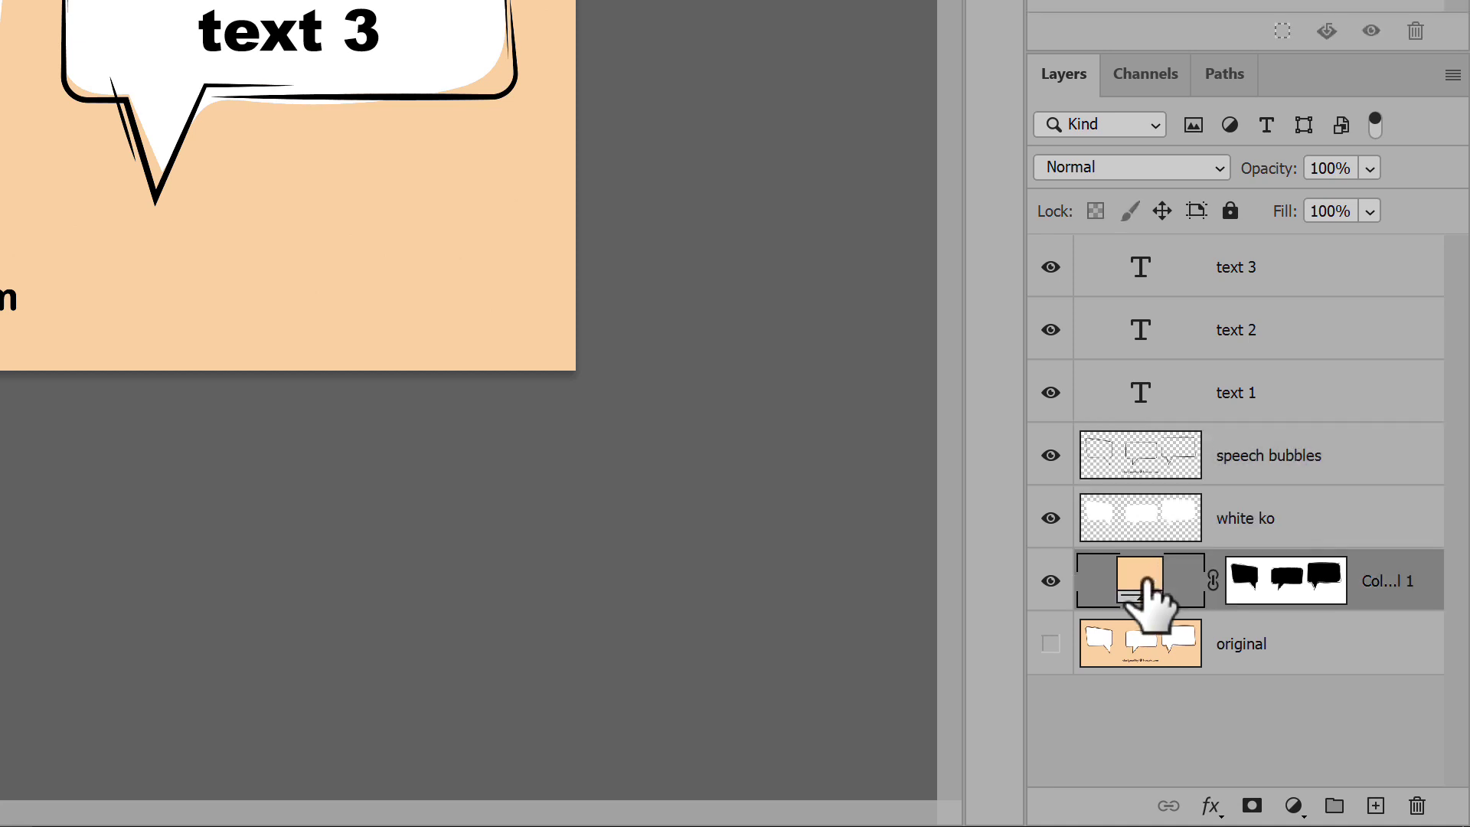
drag(1149, 597, 1312, 731)
click(1313, 733)
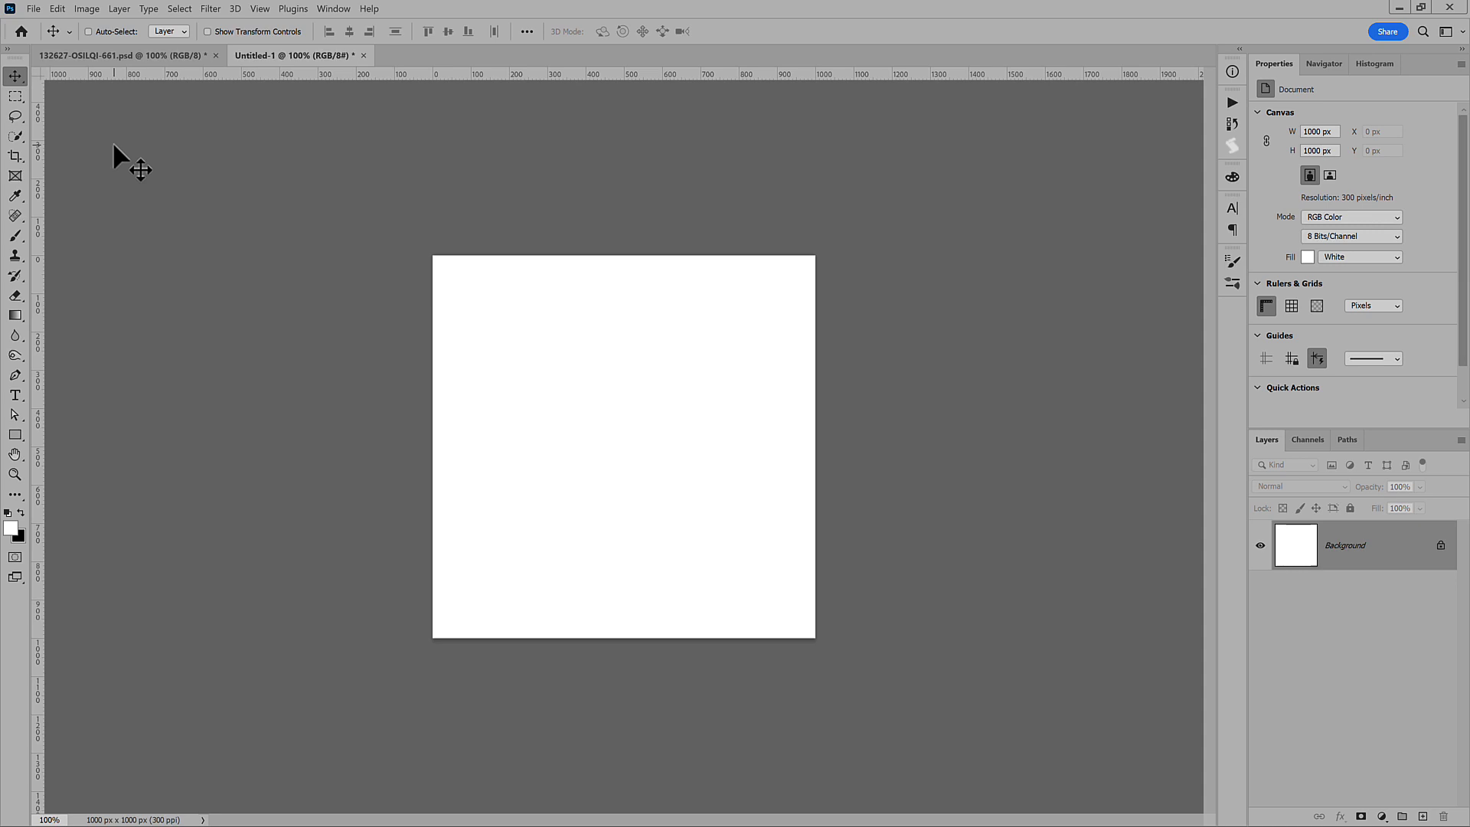
Add a point text layer reading "Lorem Ipsum" near the top of the blank canvas and draw a paragraph text box below it
click(14, 393)
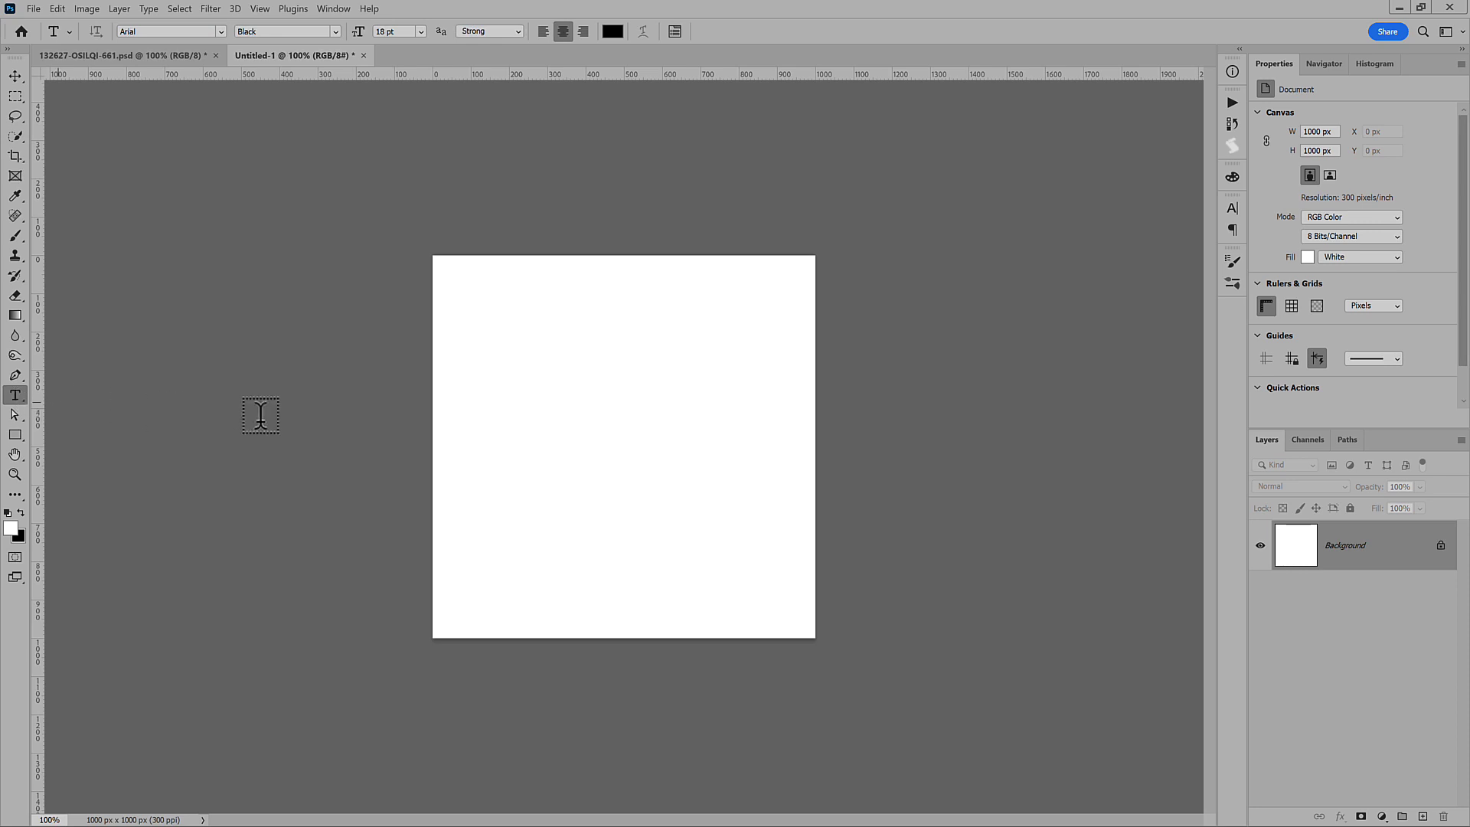
click(617, 339)
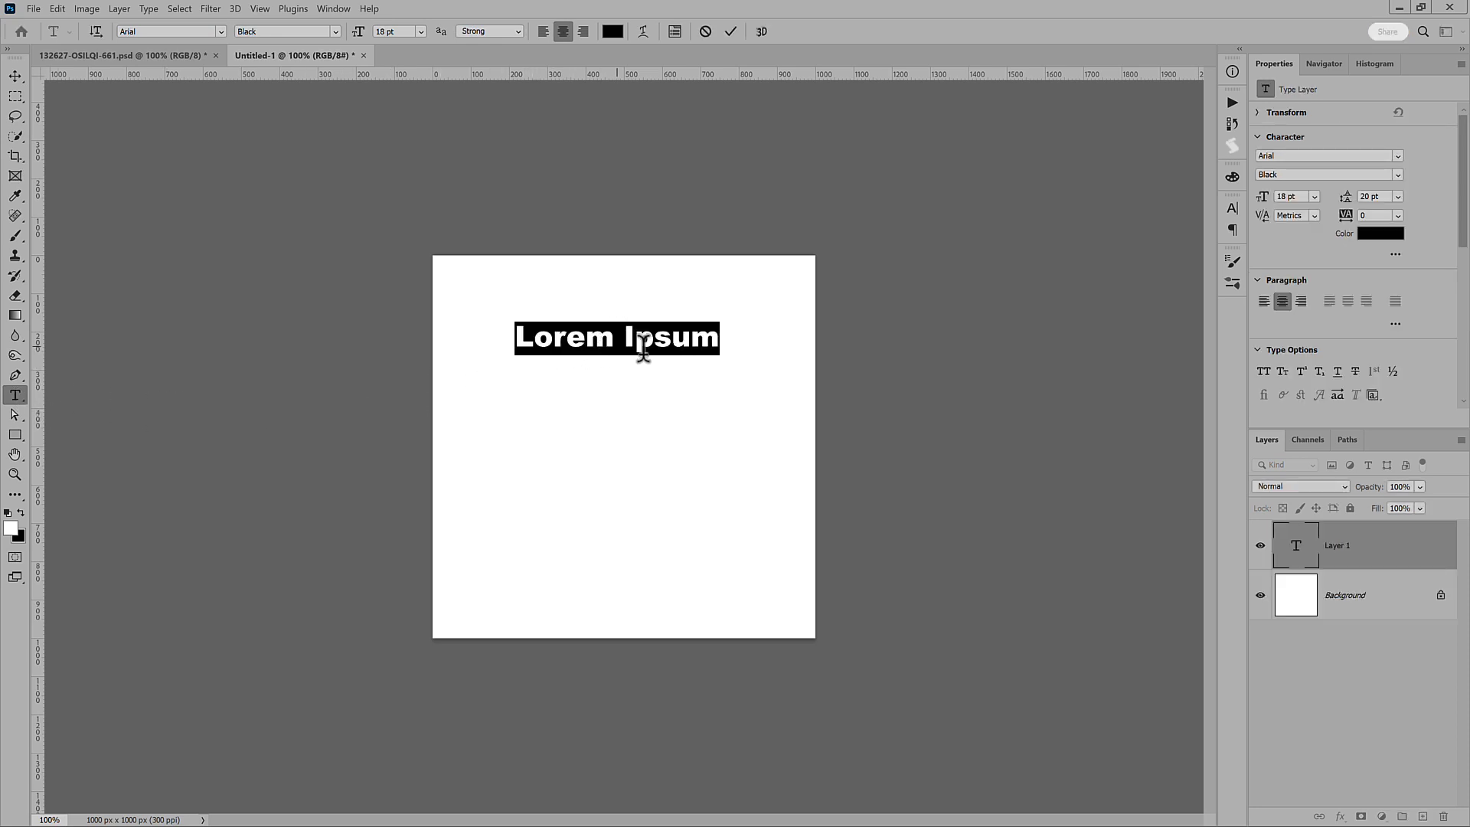
click(904, 416)
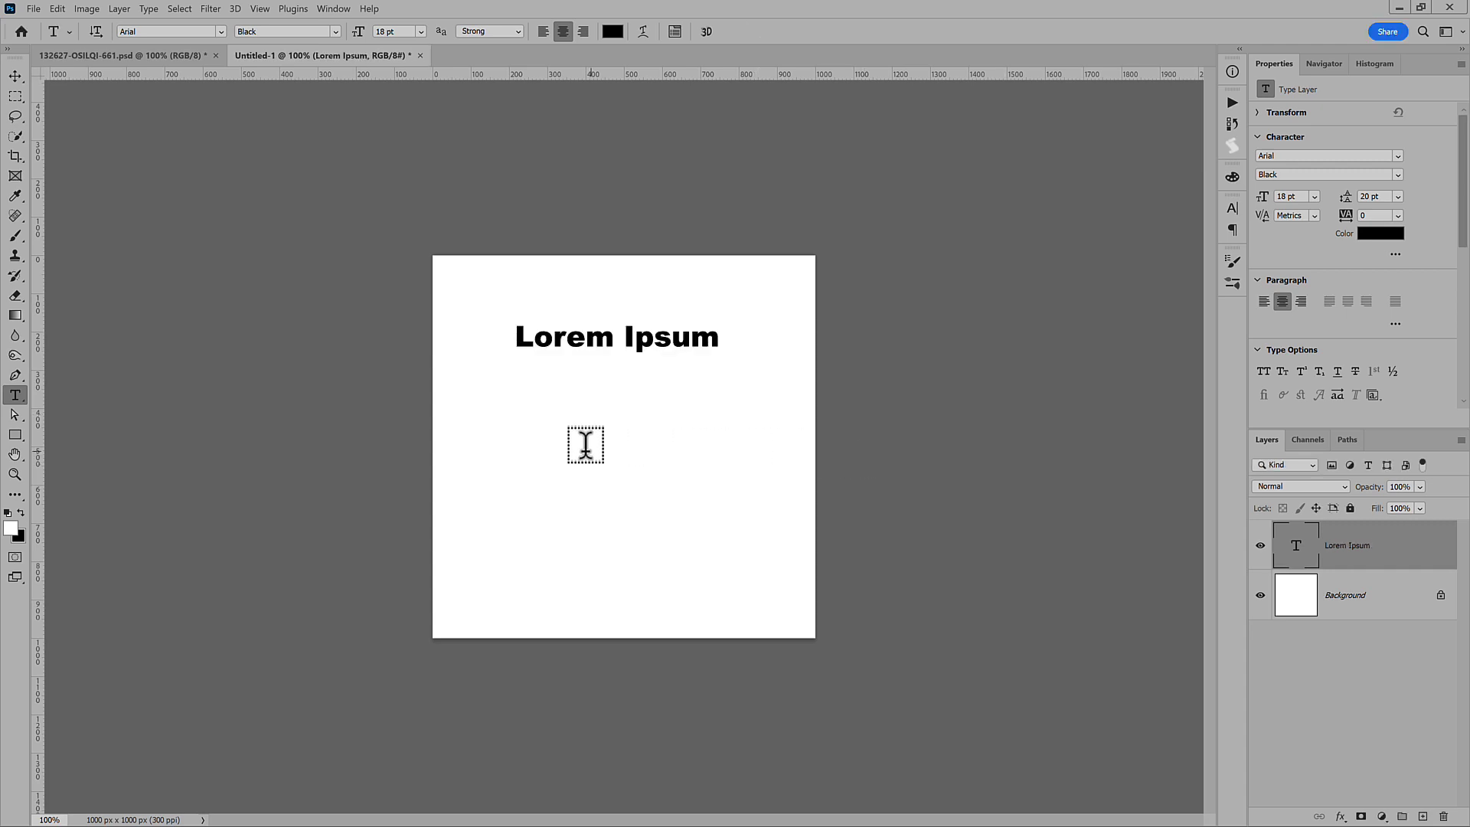
drag(515, 426, 752, 586)
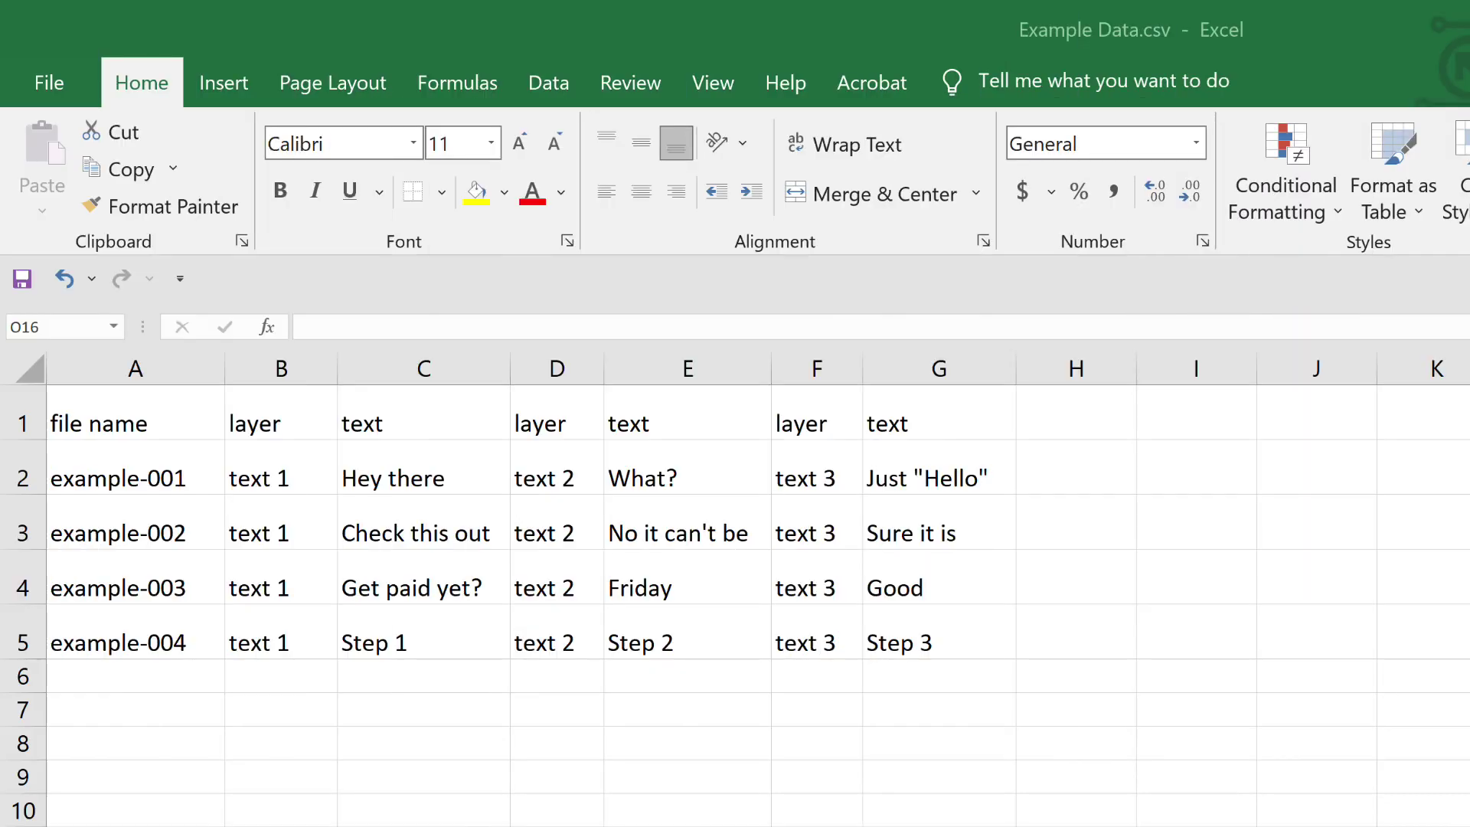
click(1469, 826)
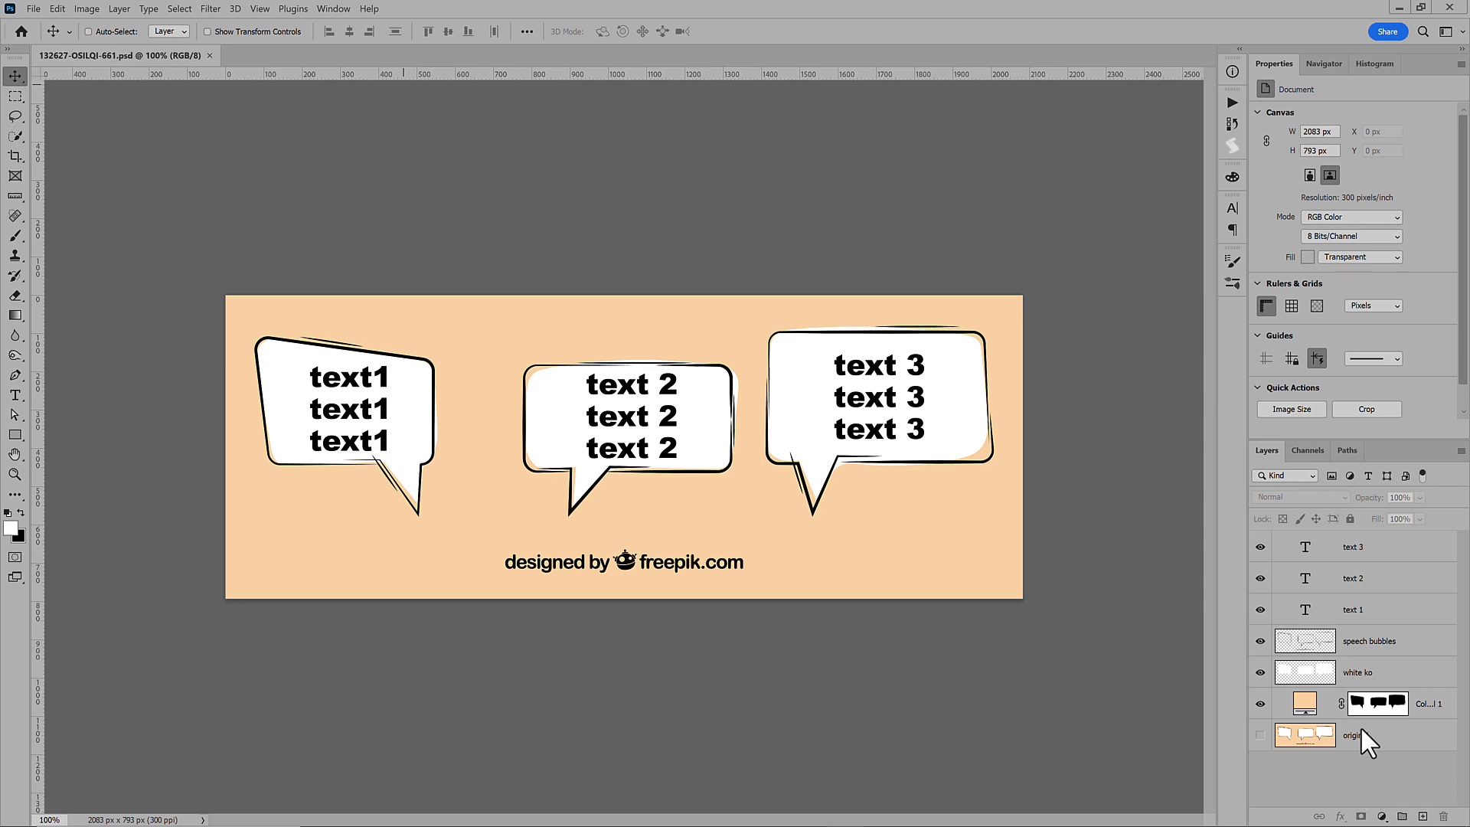
Run the Text Update From CSV action on the speech bubble document
click(1230, 101)
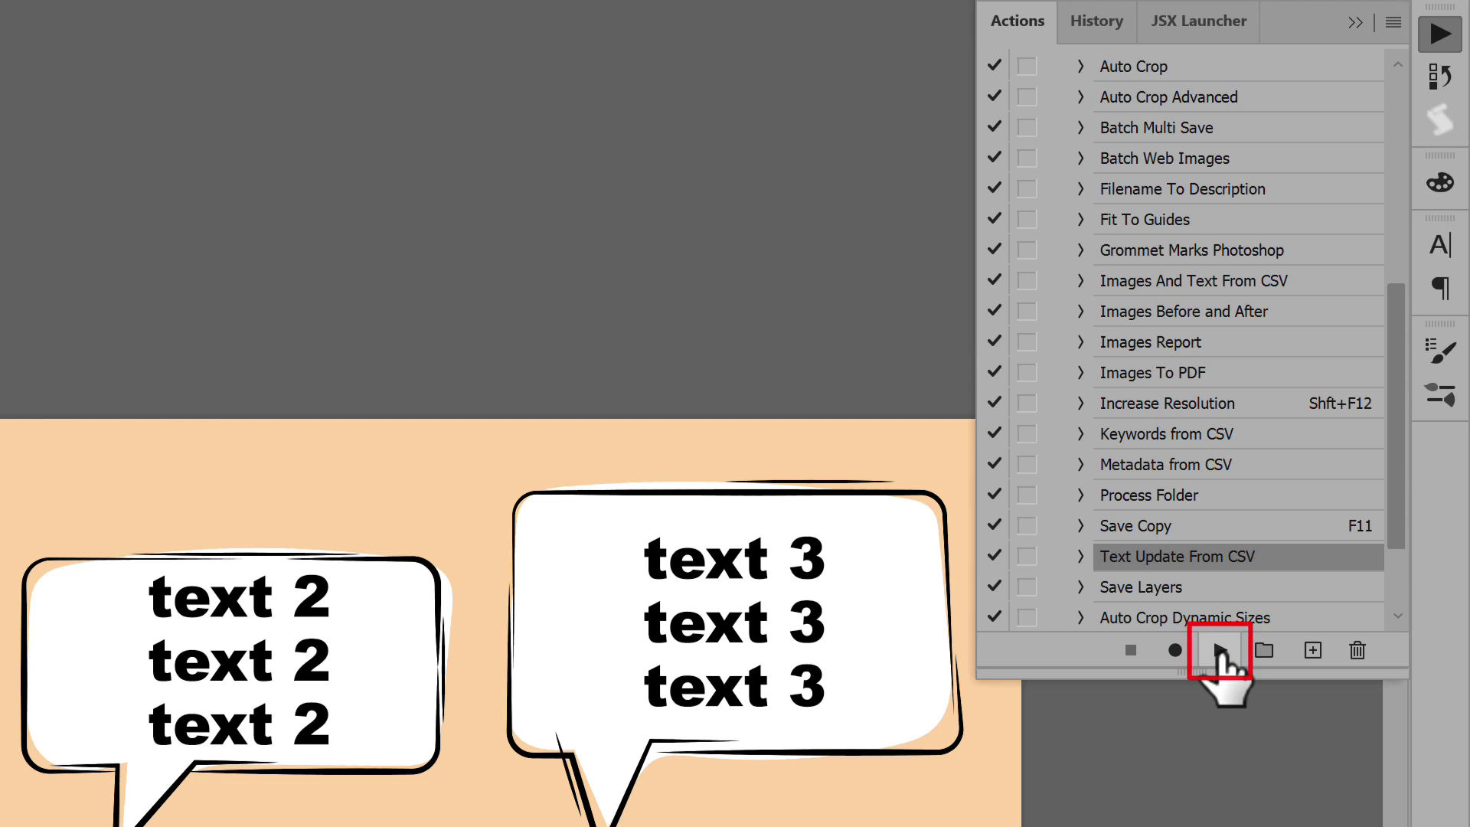
click(1221, 653)
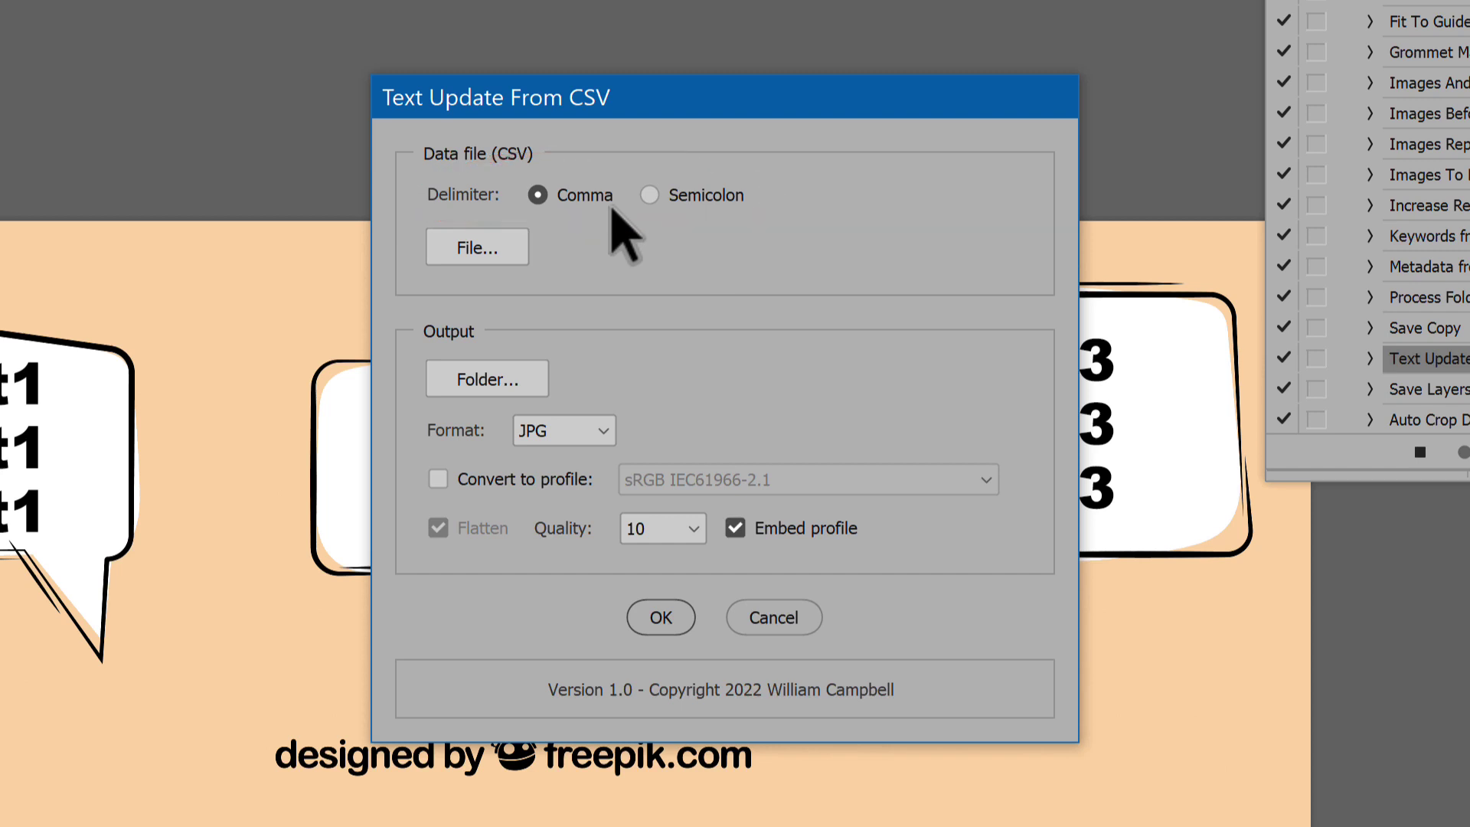
Set the data file delimiter to Comma and choose Example Data.csv as the data file
click(651, 201)
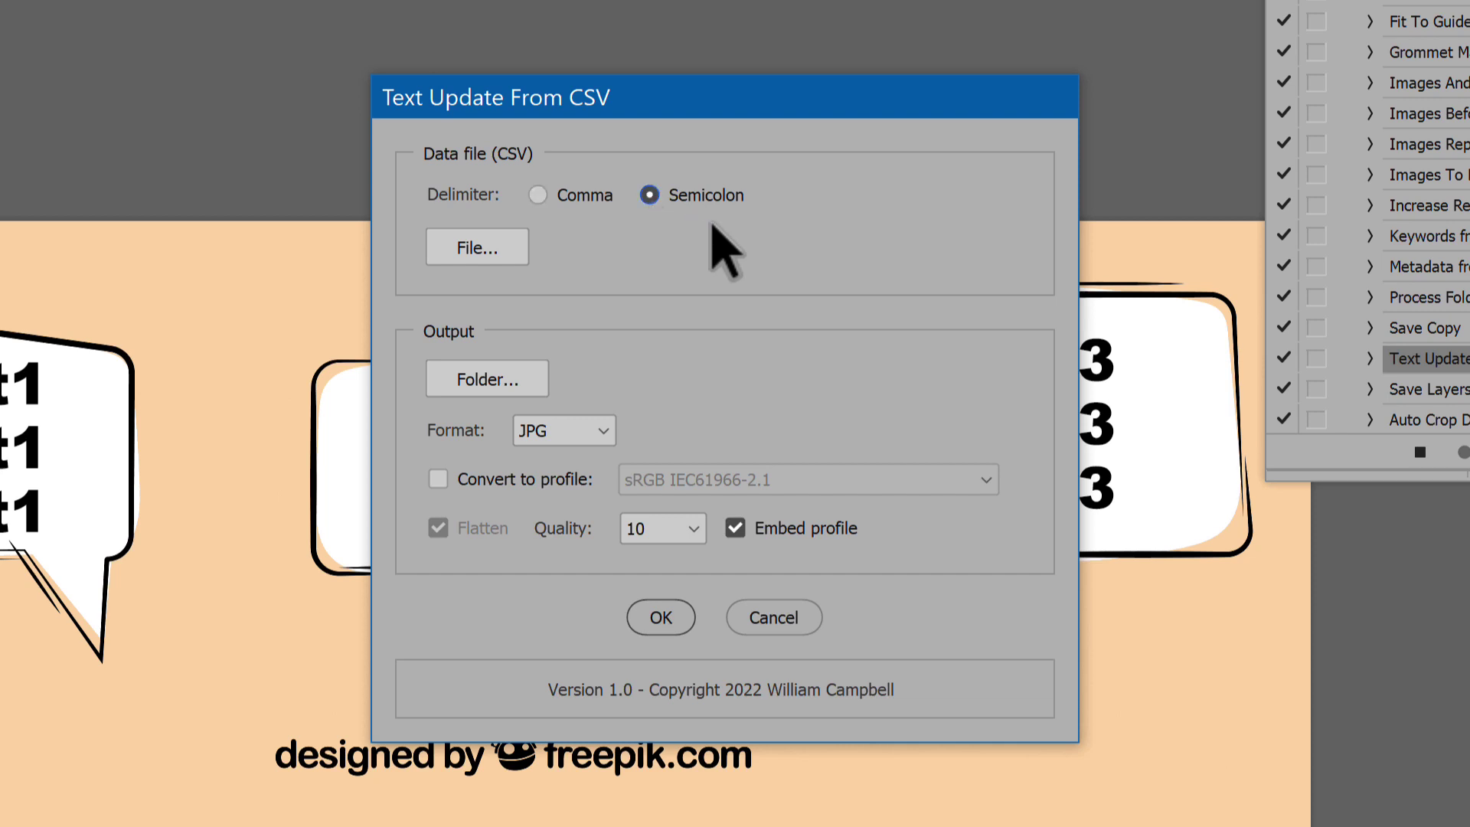
click(543, 197)
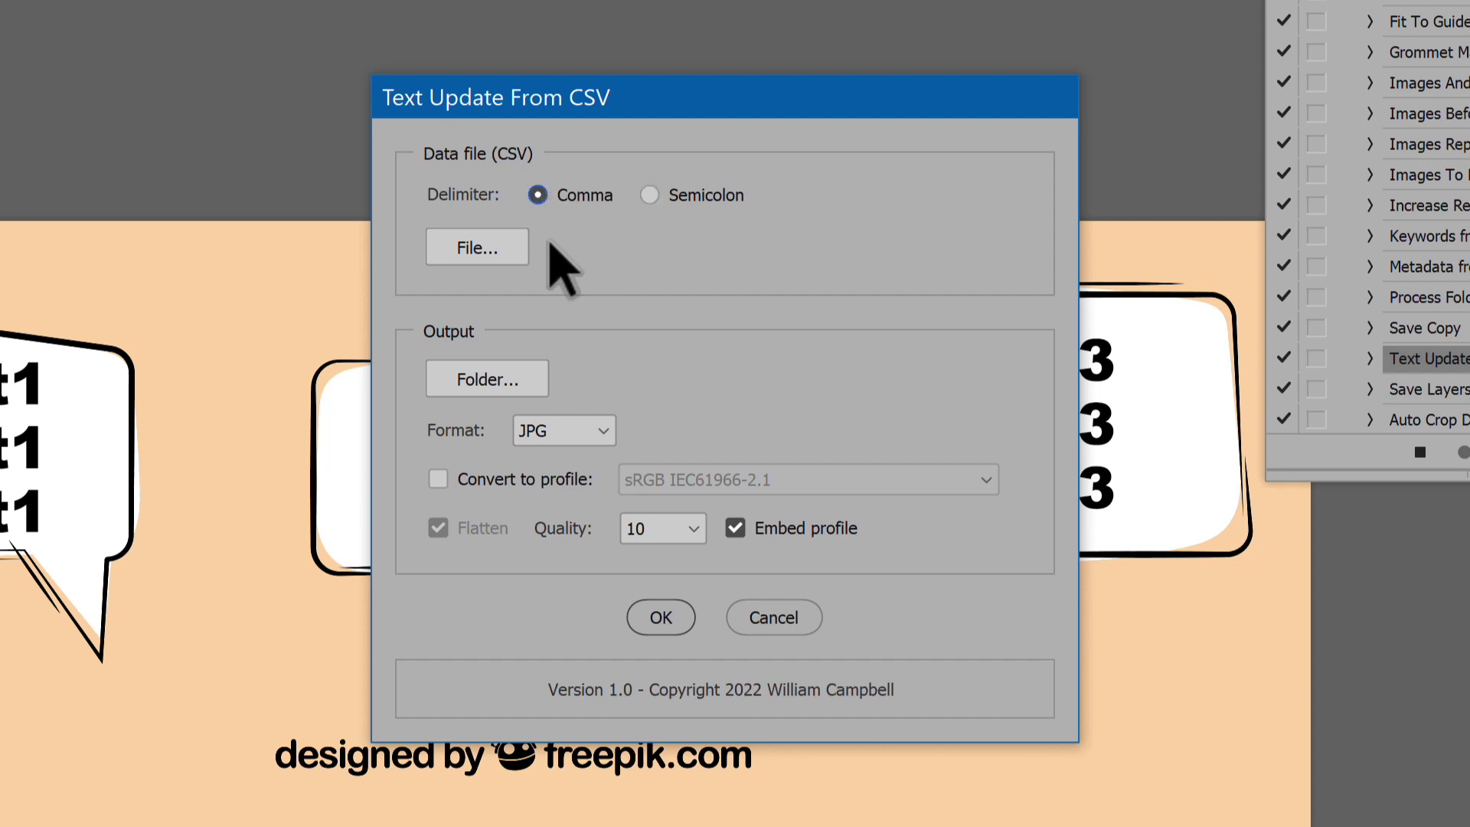
click(478, 247)
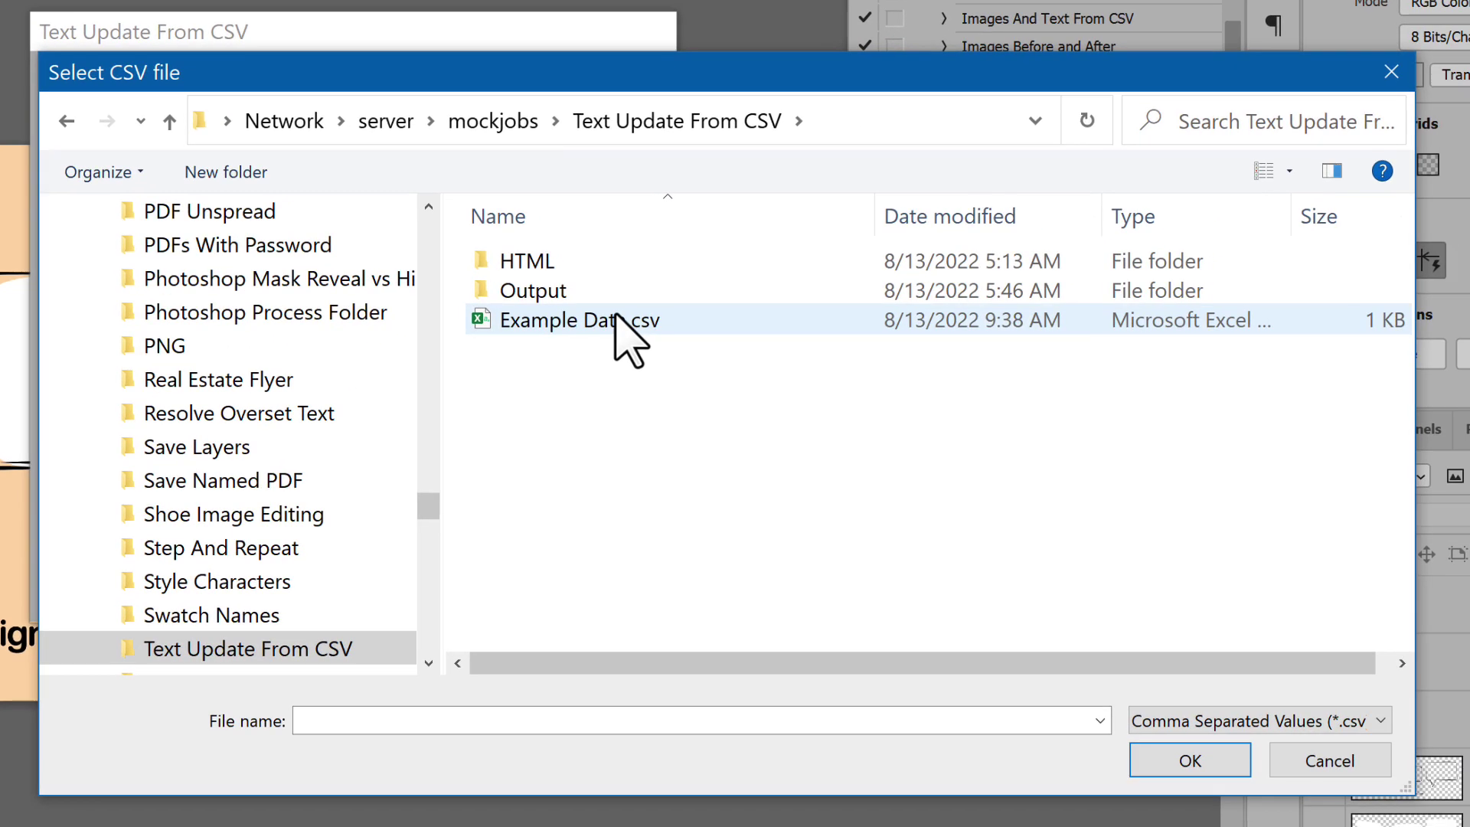
click(616, 318)
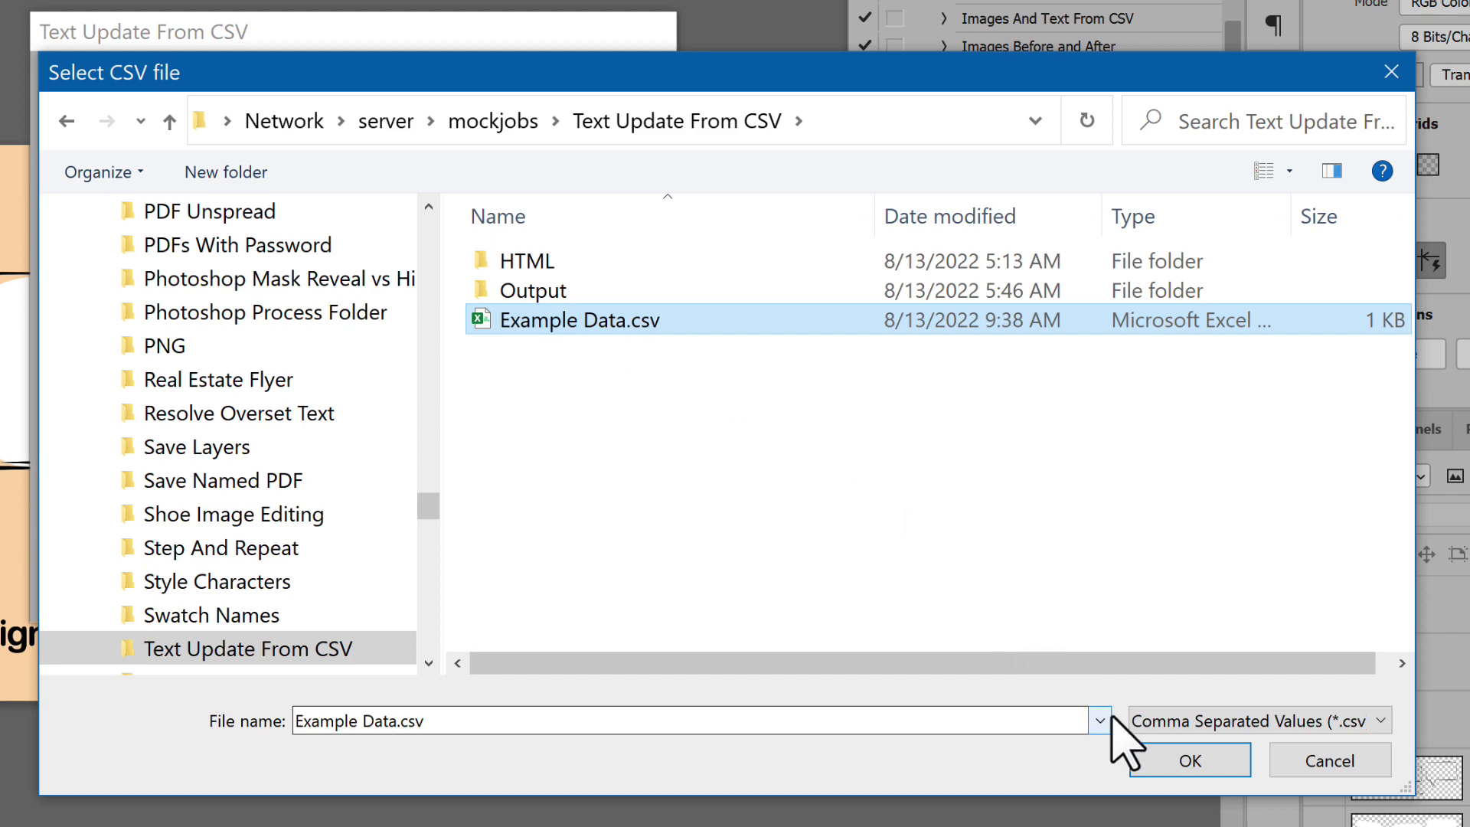
click(1175, 752)
Choose the Output folder inside Text Update From CSV as the destination for the generated files
click(157, 290)
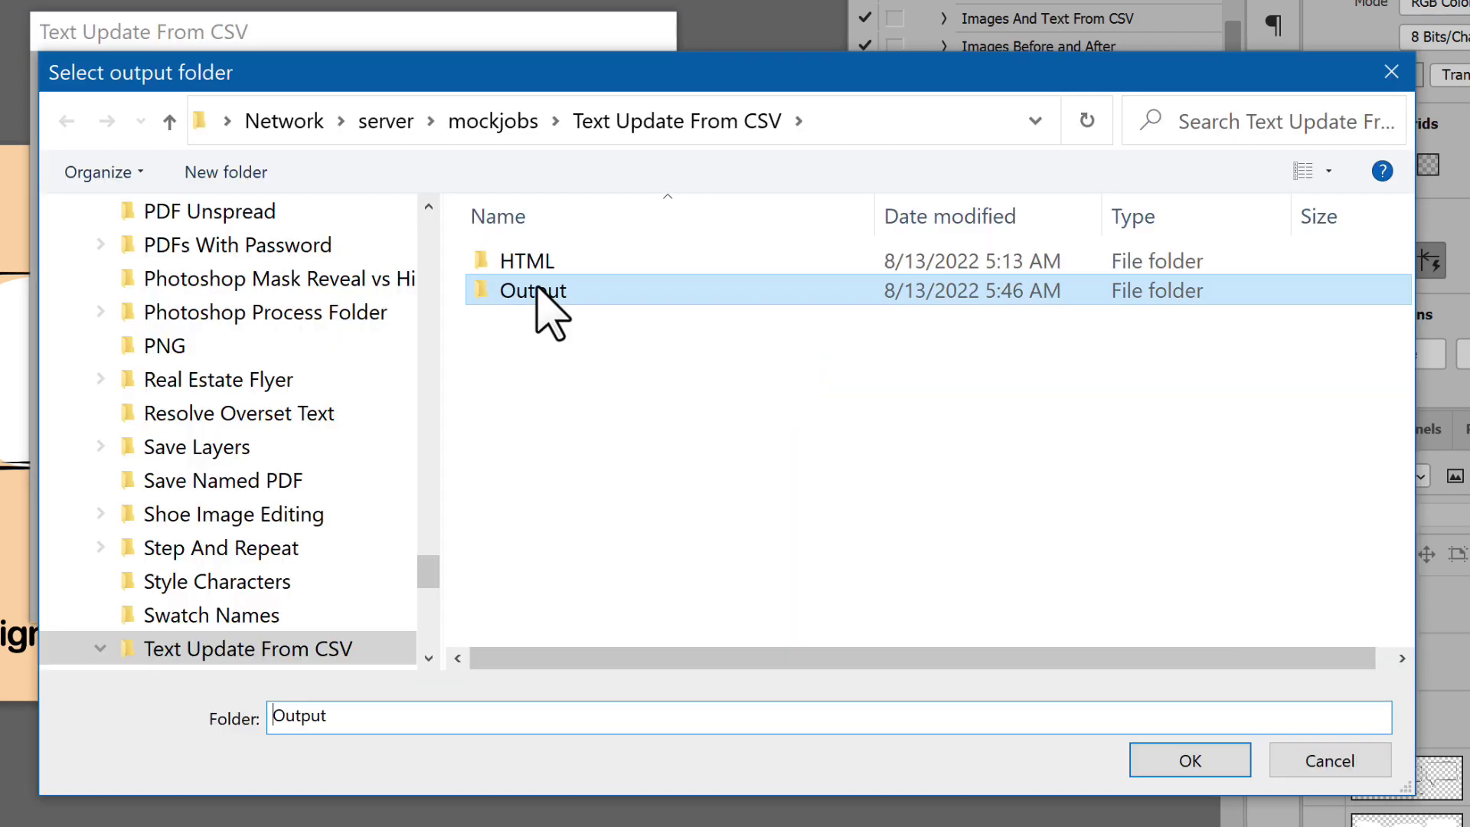
click(536, 294)
double_click(538, 289)
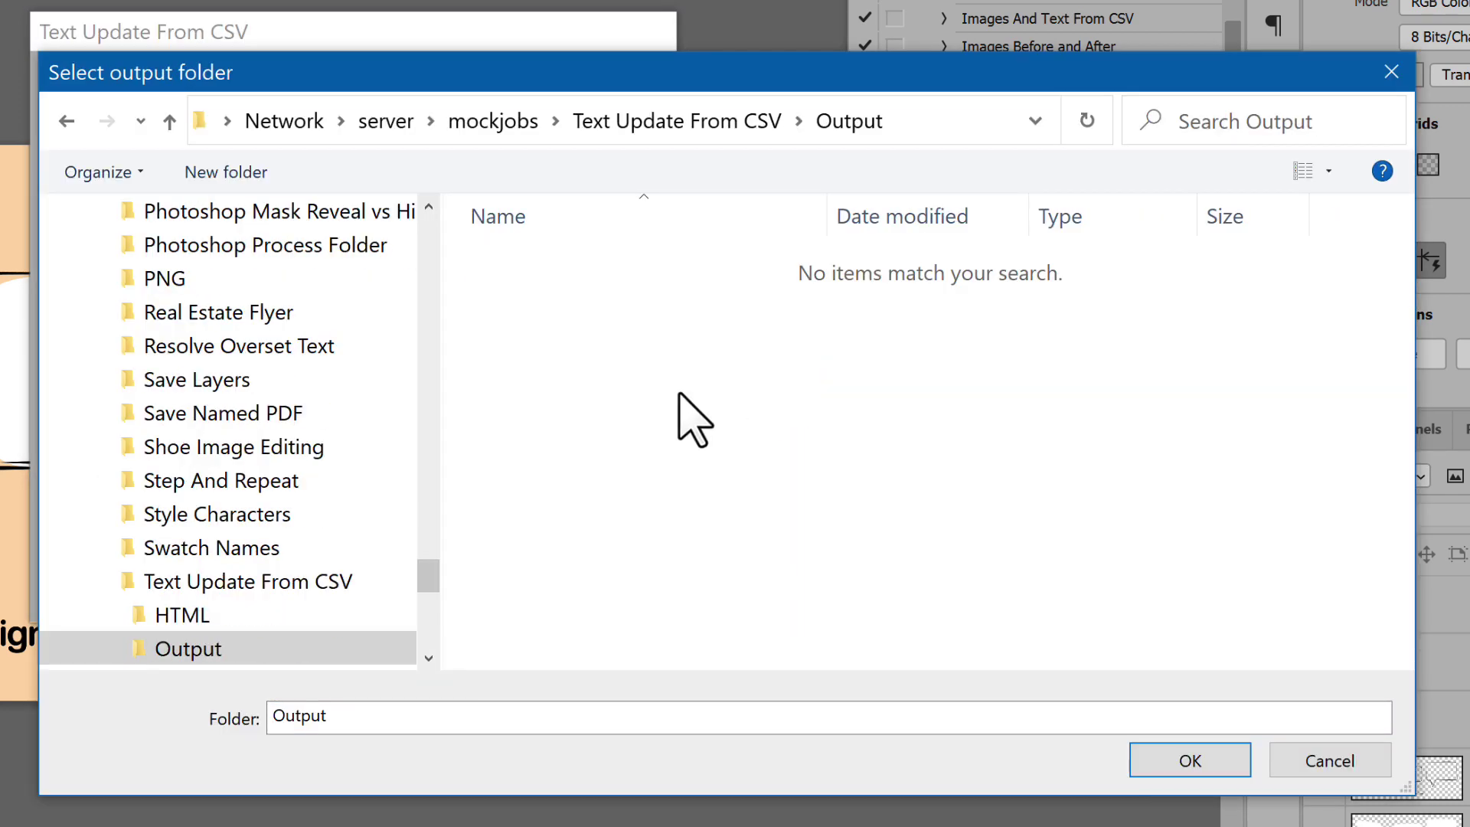
click(1179, 762)
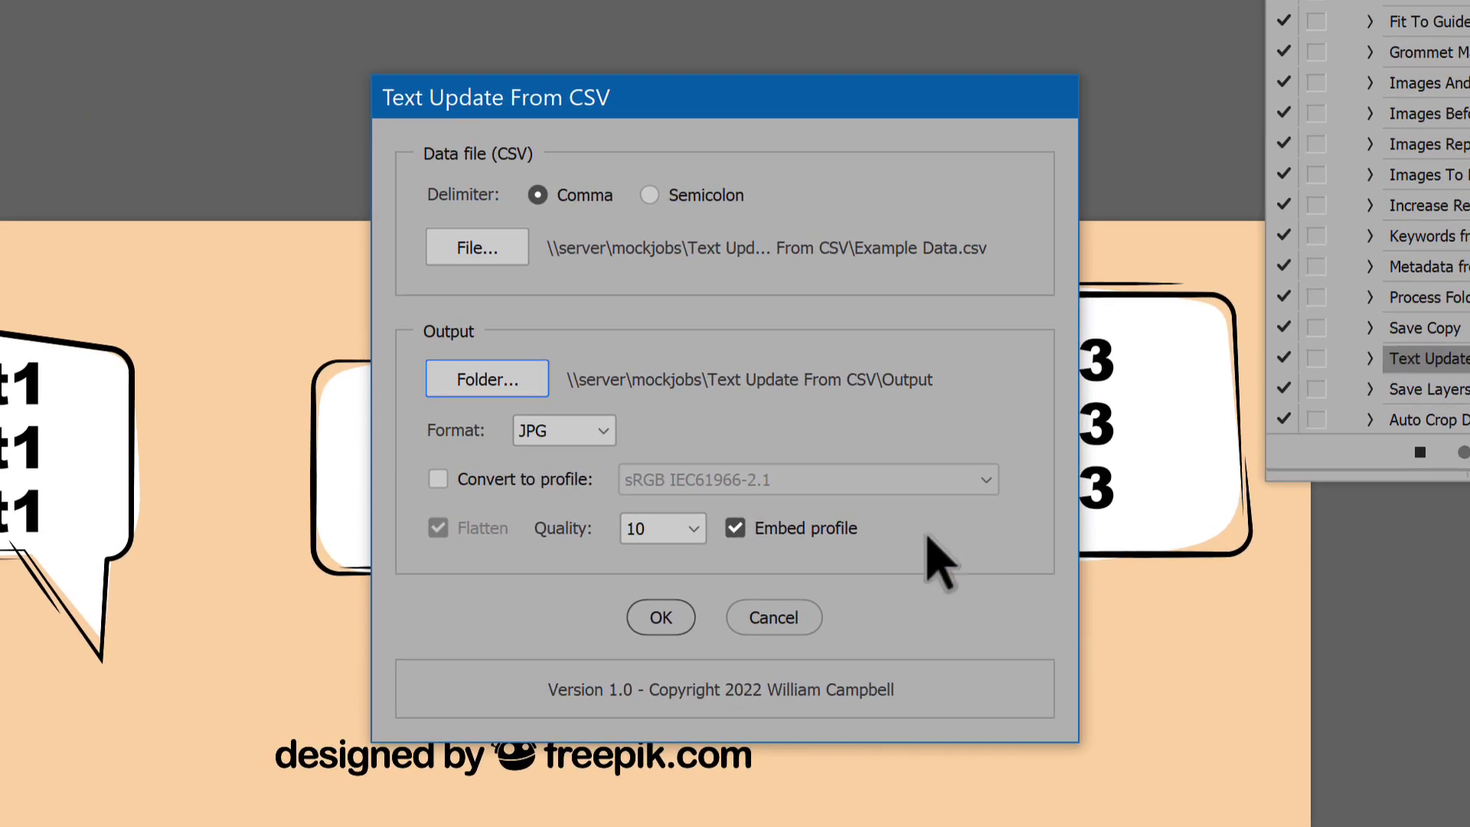
Examine the available output formats and conversion profiles, leaving JPG selected and profile conversion off
click(600, 432)
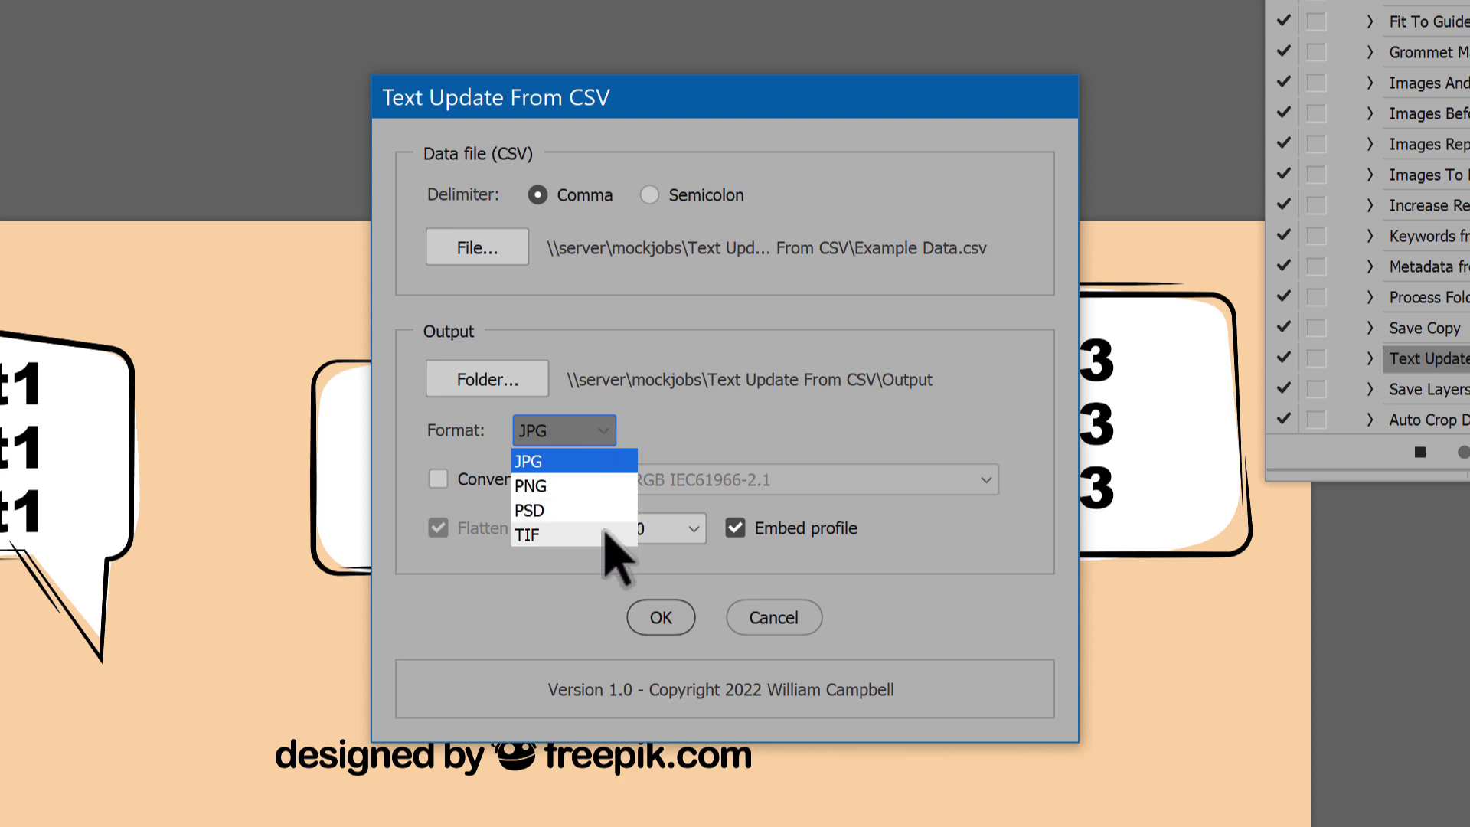
click(575, 461)
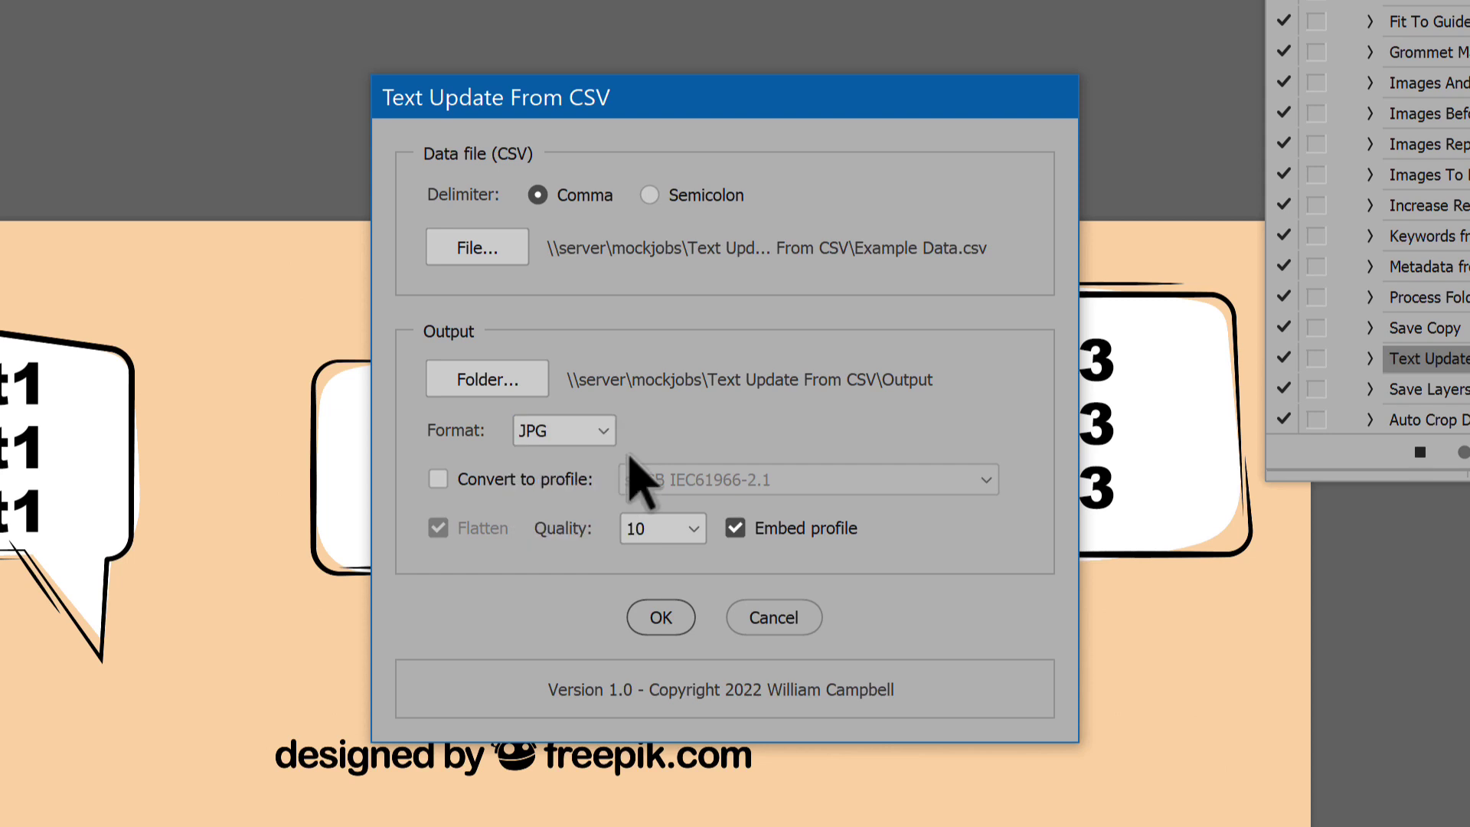
click(567, 480)
click(689, 482)
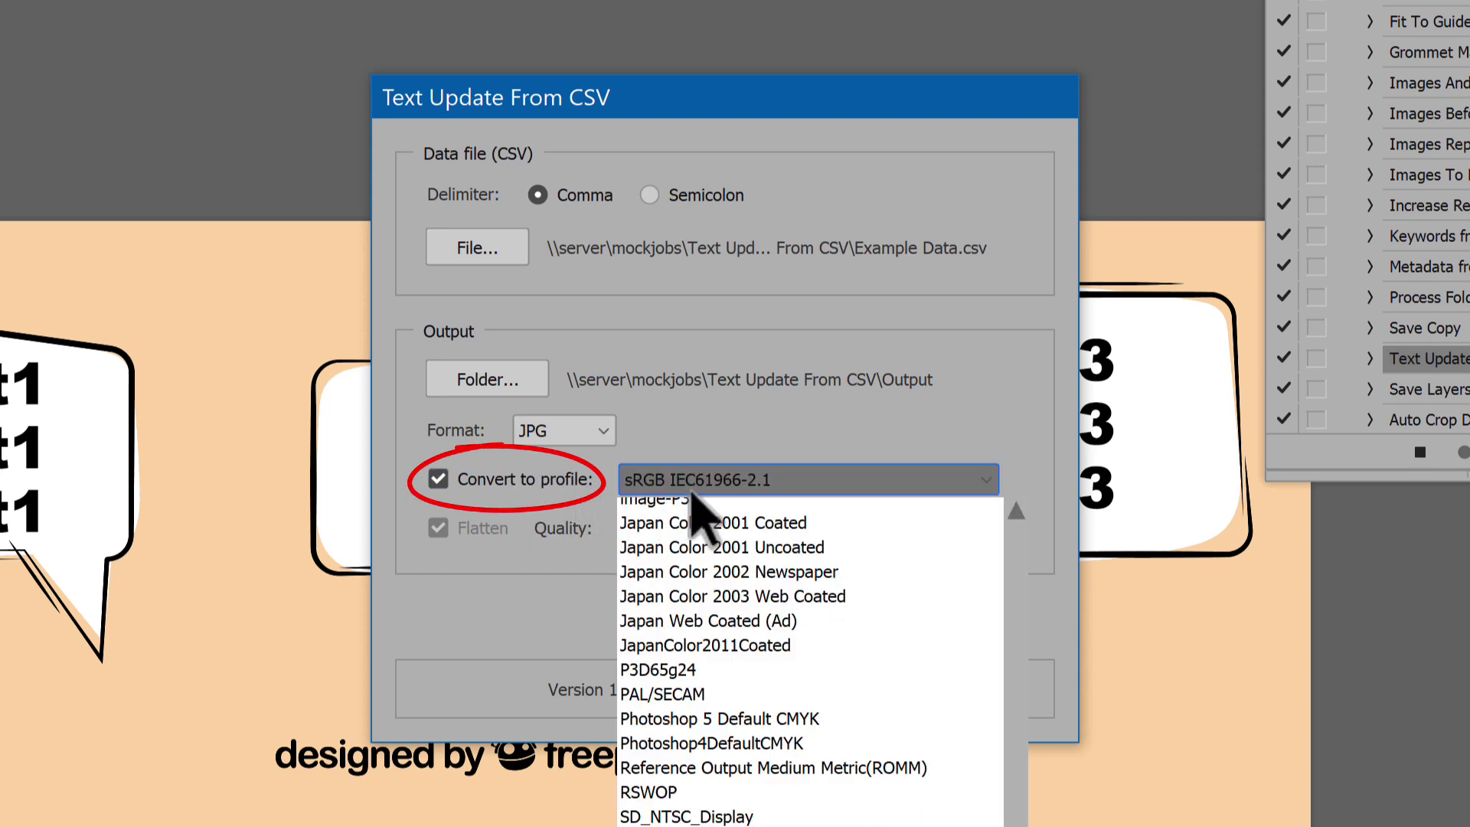
click(696, 482)
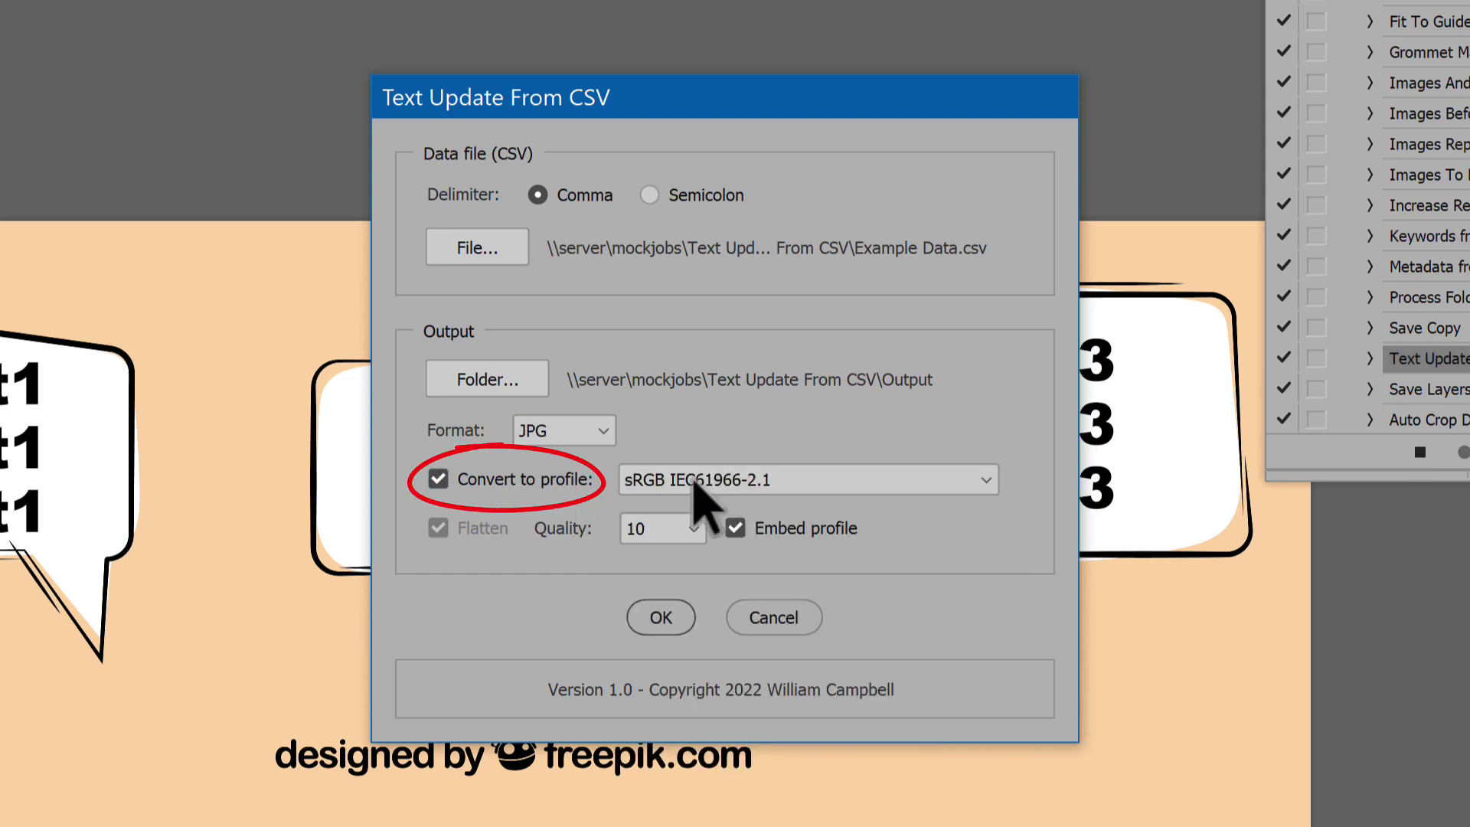
click(553, 473)
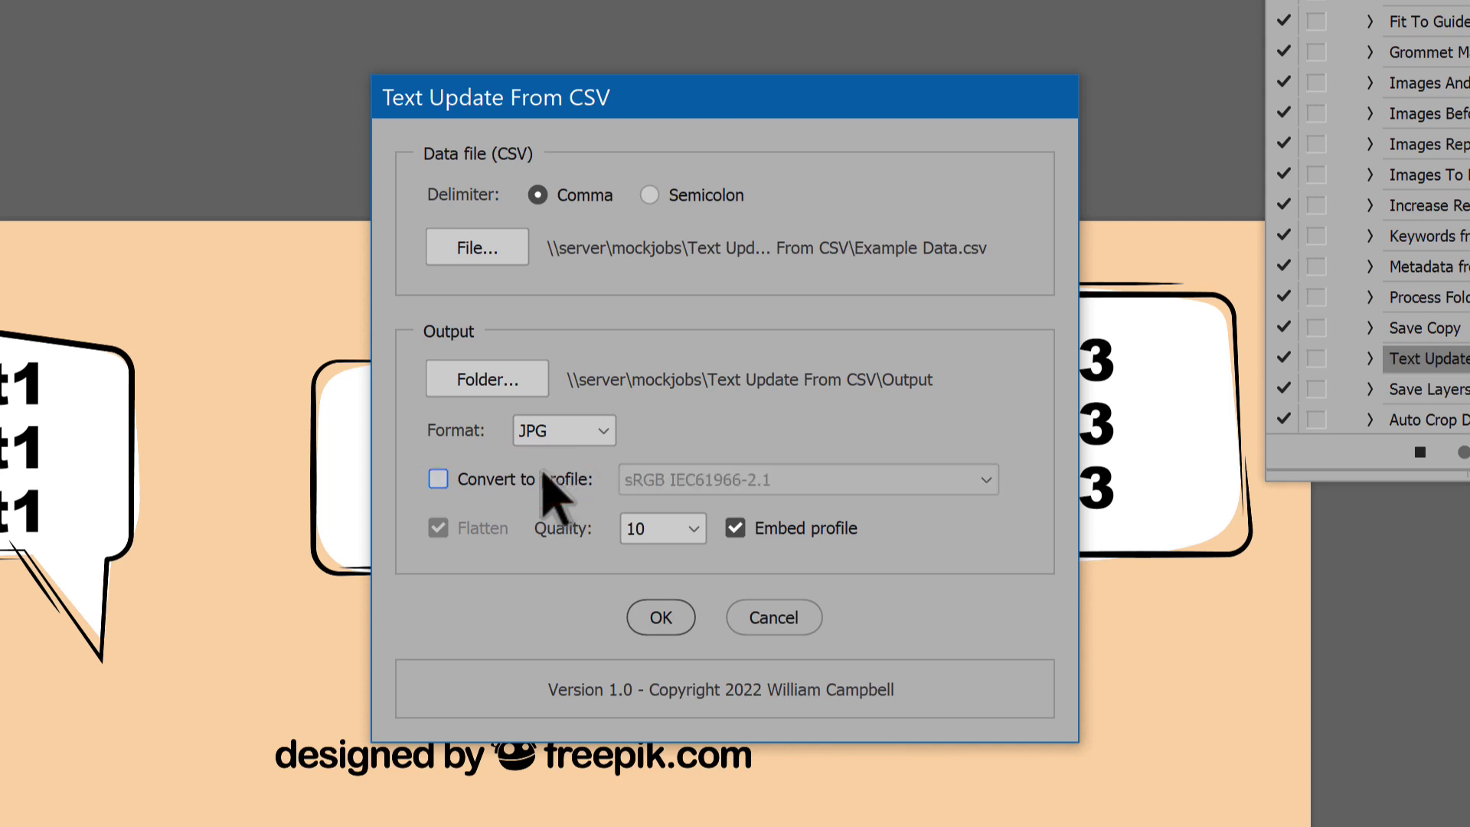
Try PNG as the output format with Flatten turned off
click(601, 432)
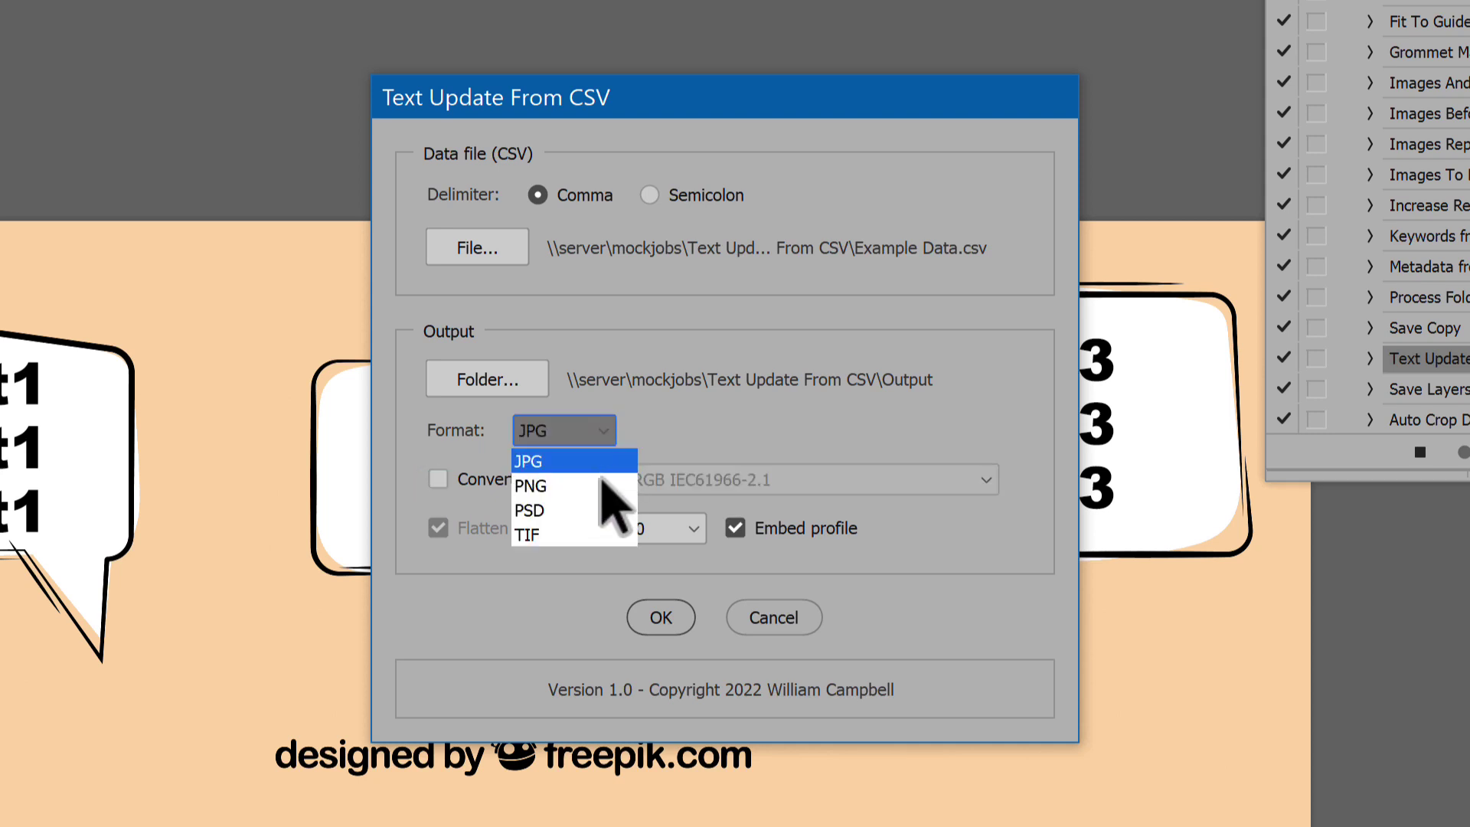
click(605, 482)
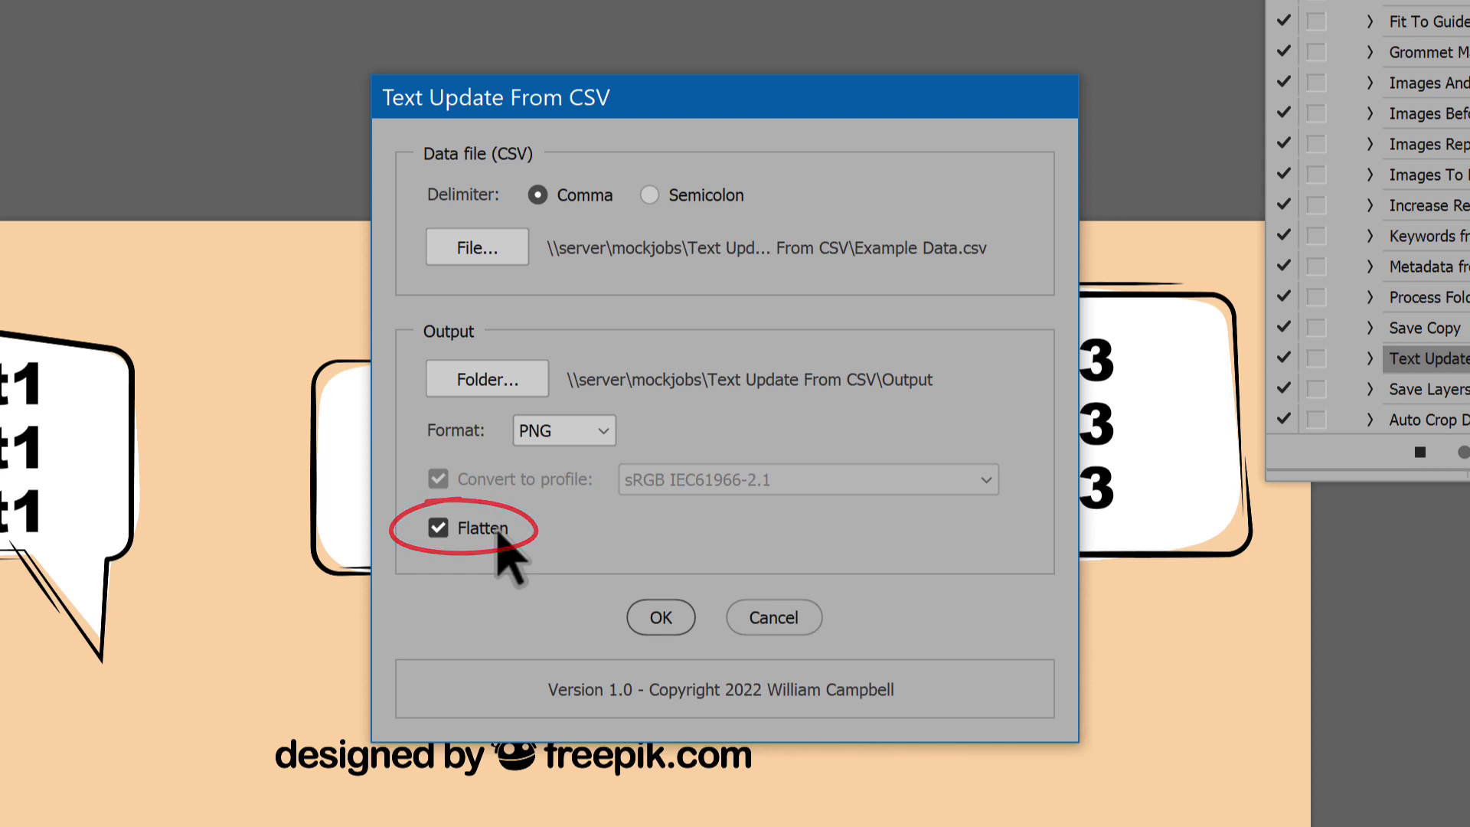
click(498, 532)
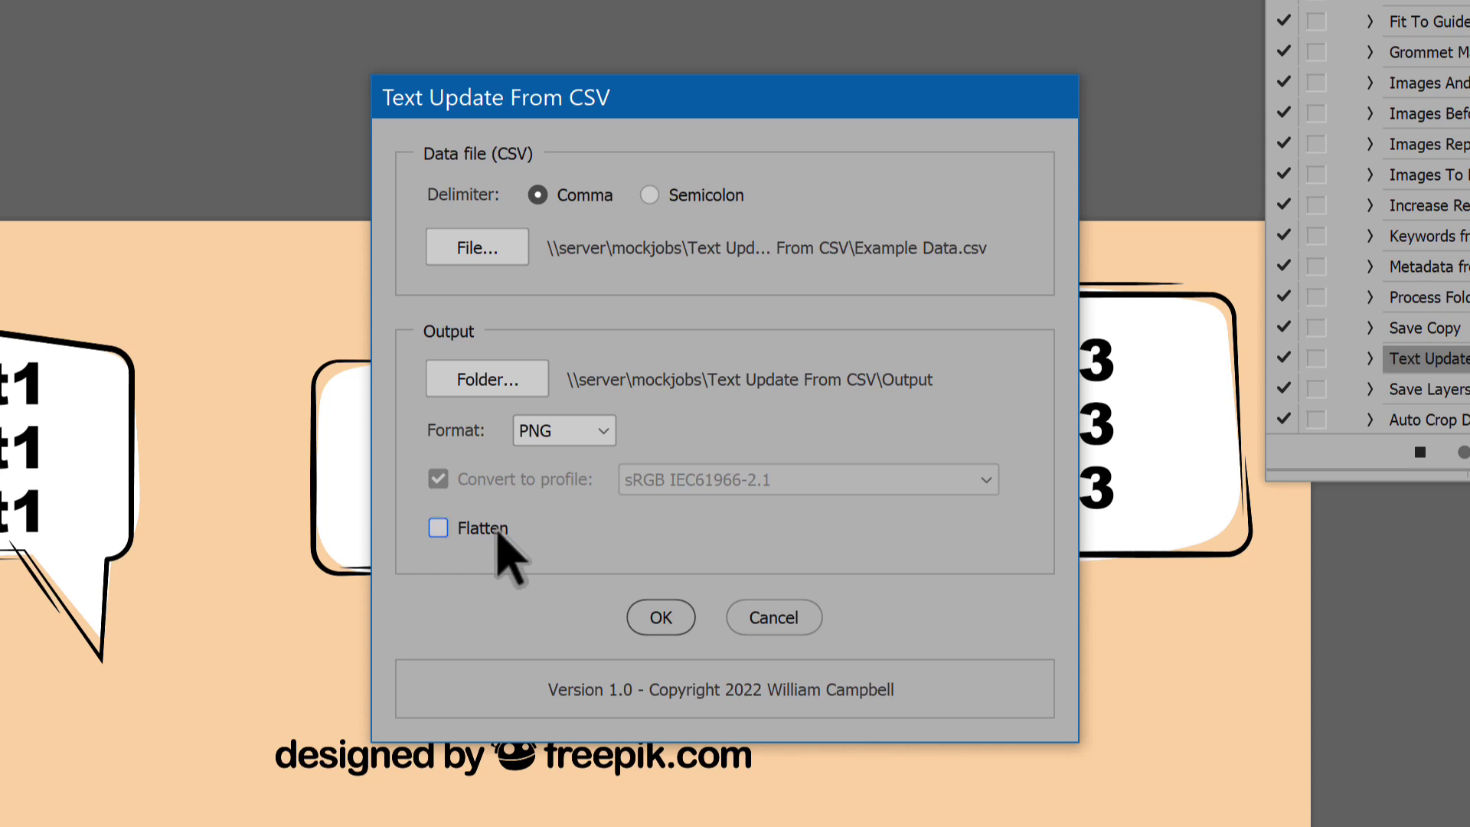
Set the output format to JPG, keep quality 10 with the profile embedded, and run the text update
click(605, 430)
click(612, 459)
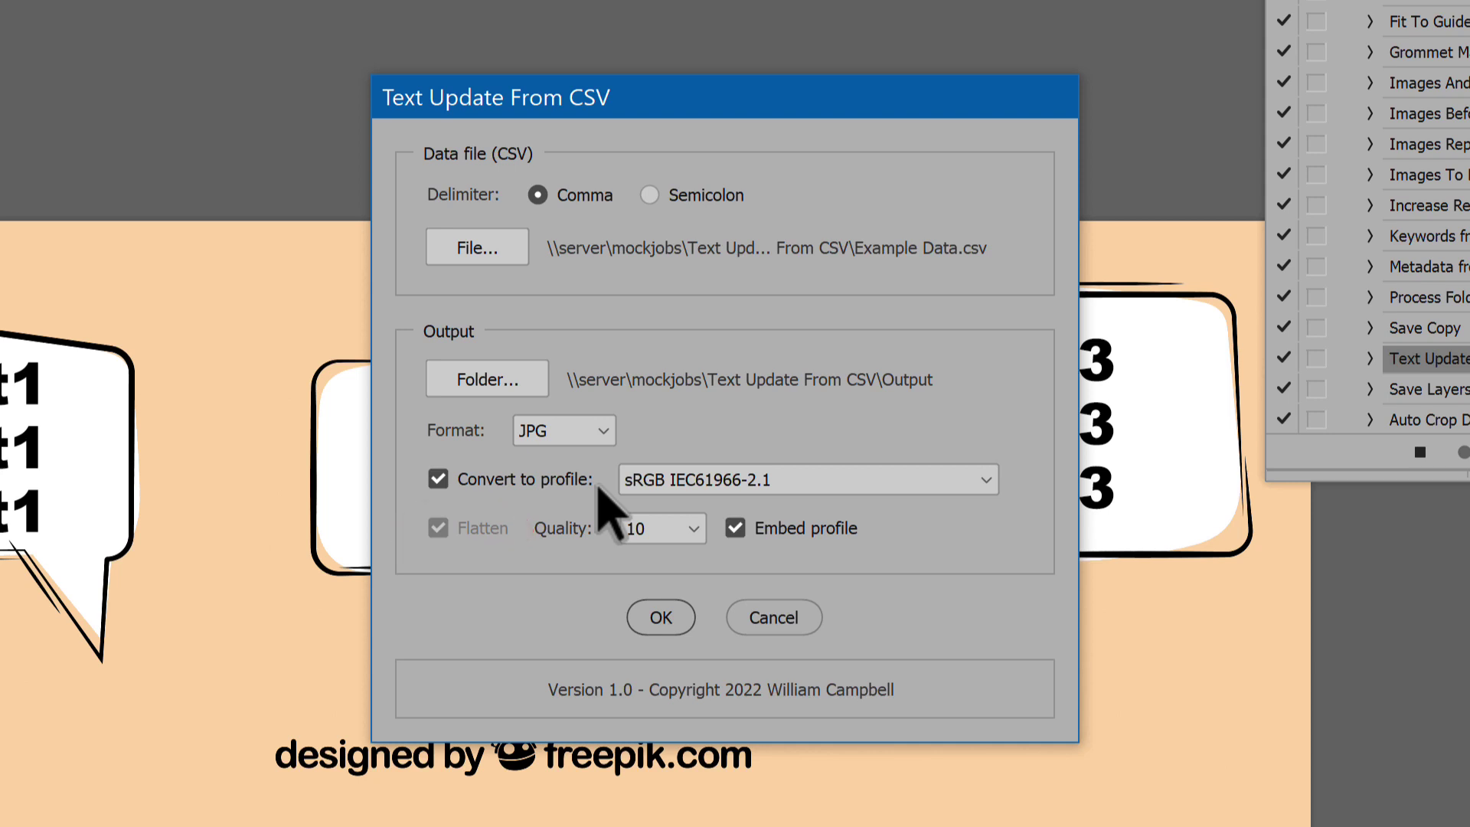
click(702, 530)
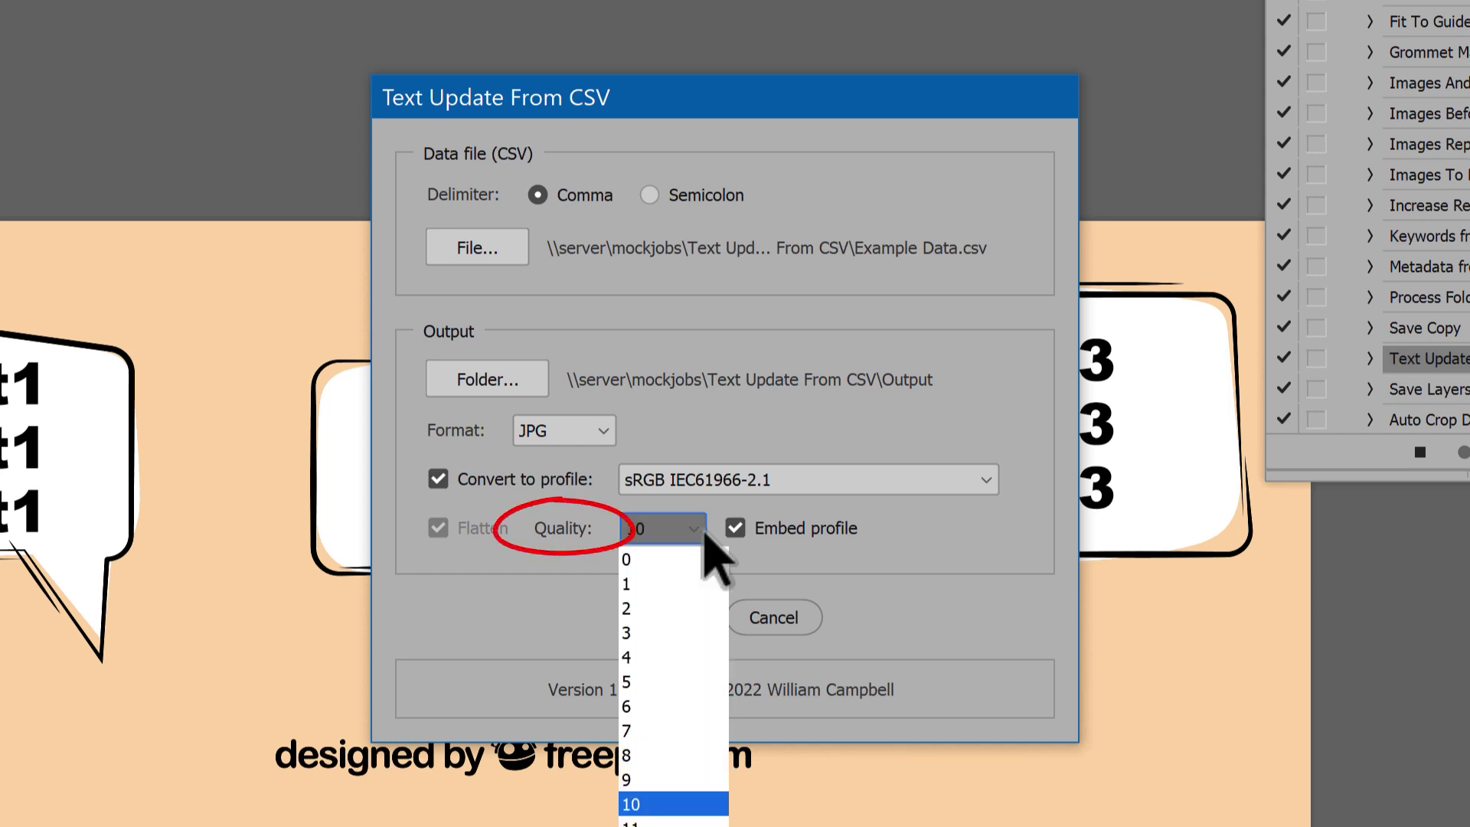
click(704, 533)
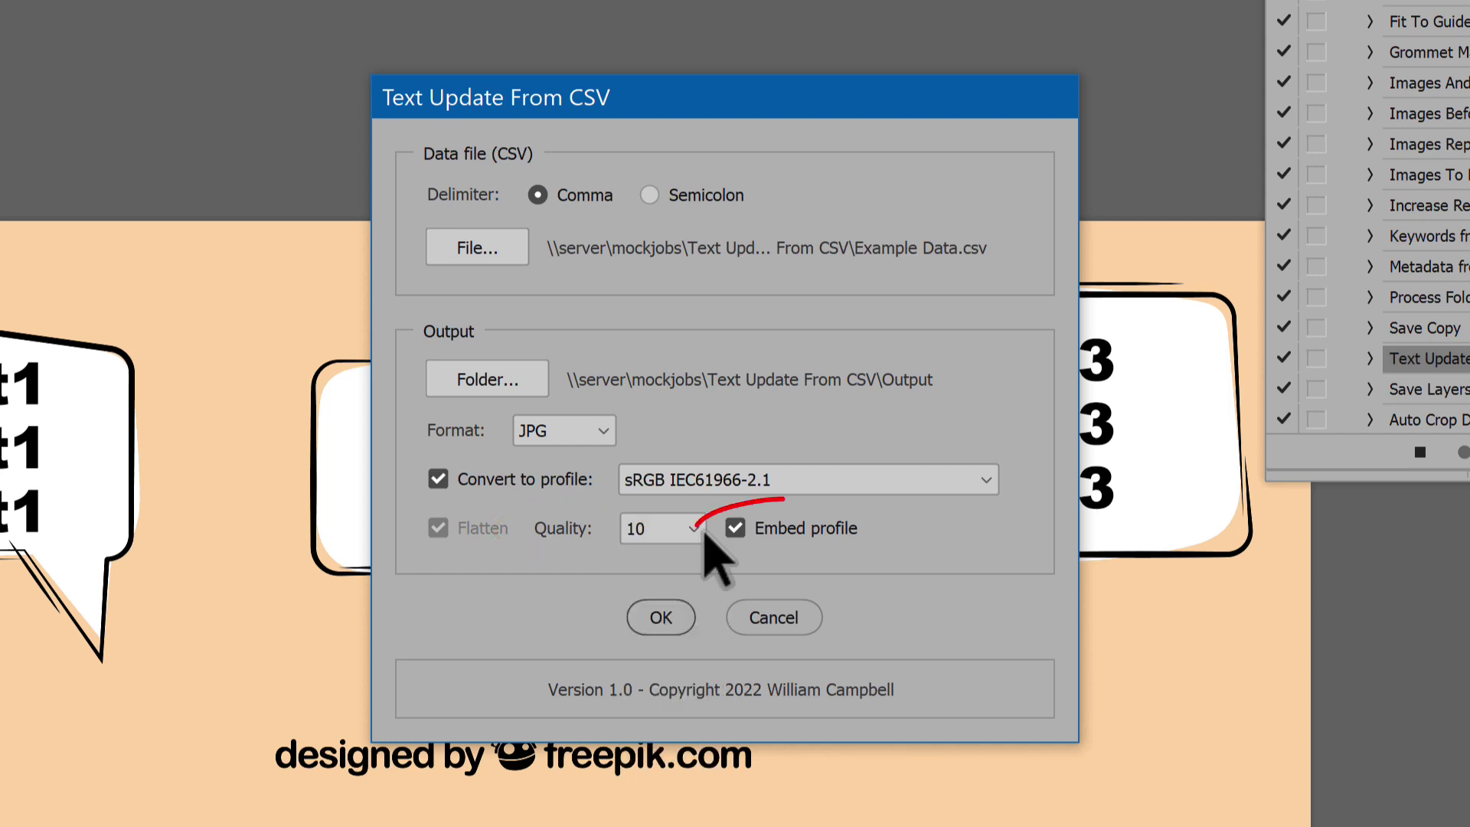
click(768, 534)
click(768, 534)
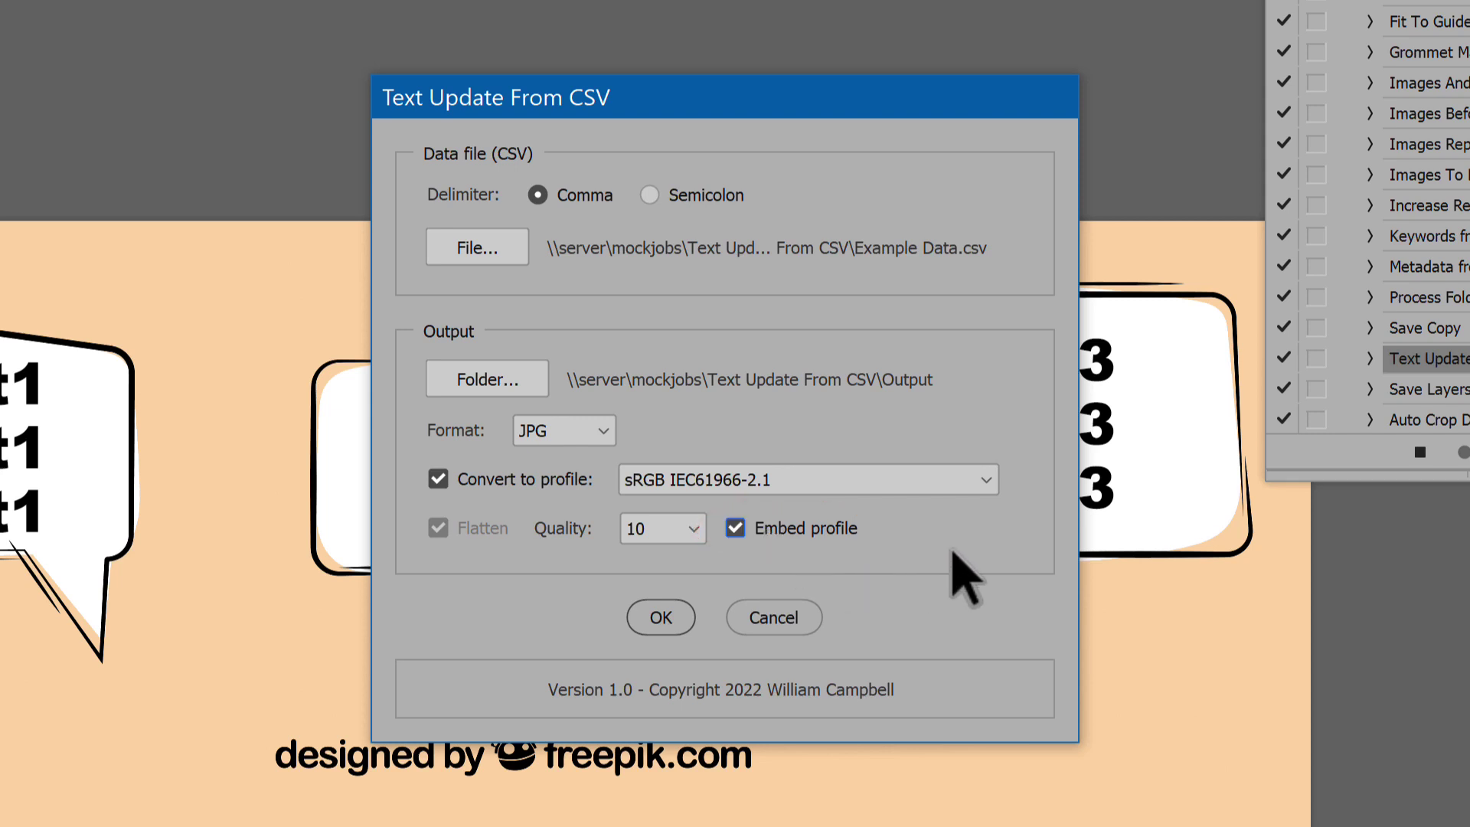
click(659, 617)
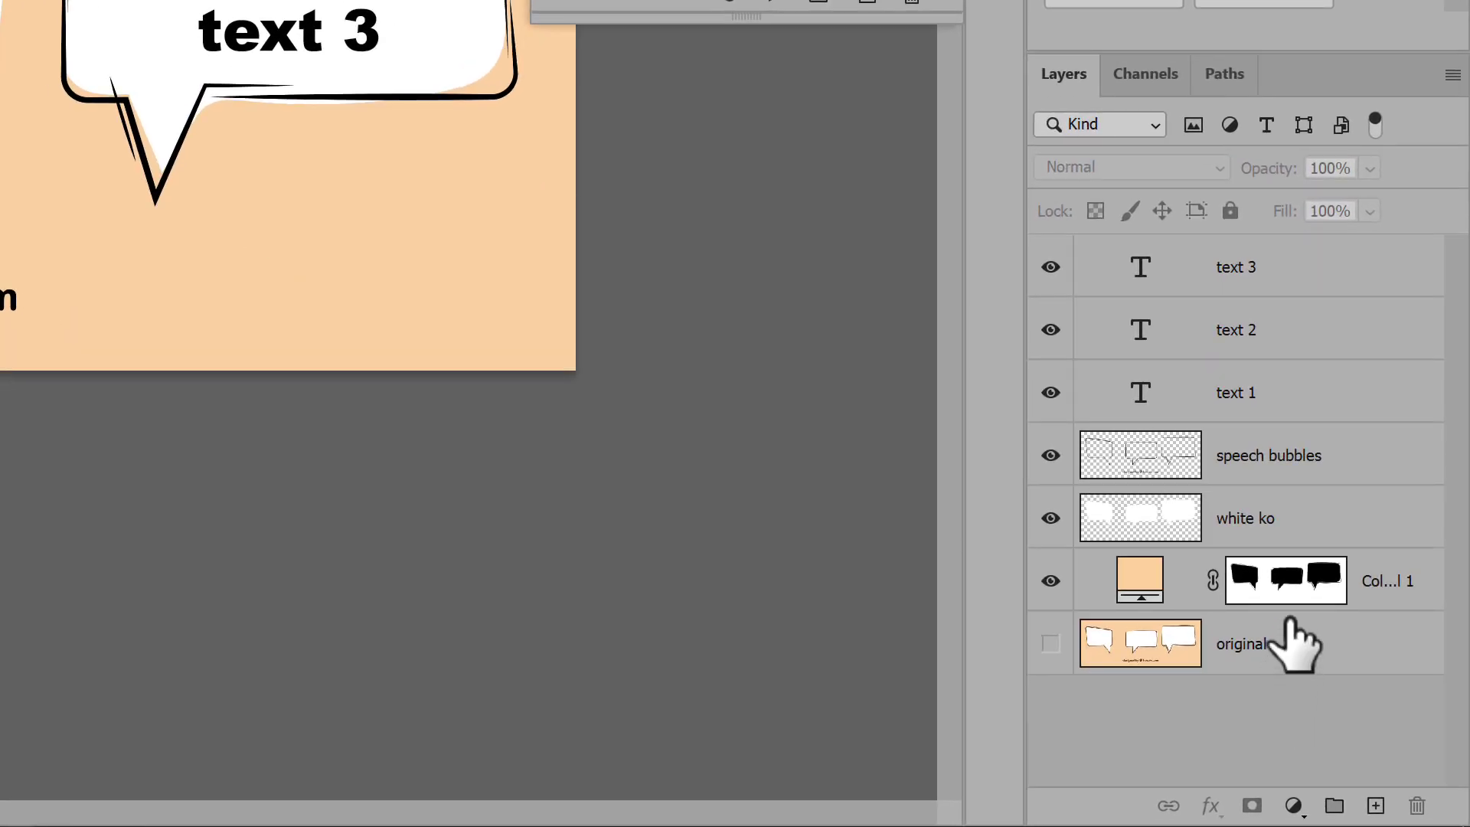
Hide the colour fill layer so the speech bubbles sit on a transparent background
click(1311, 532)
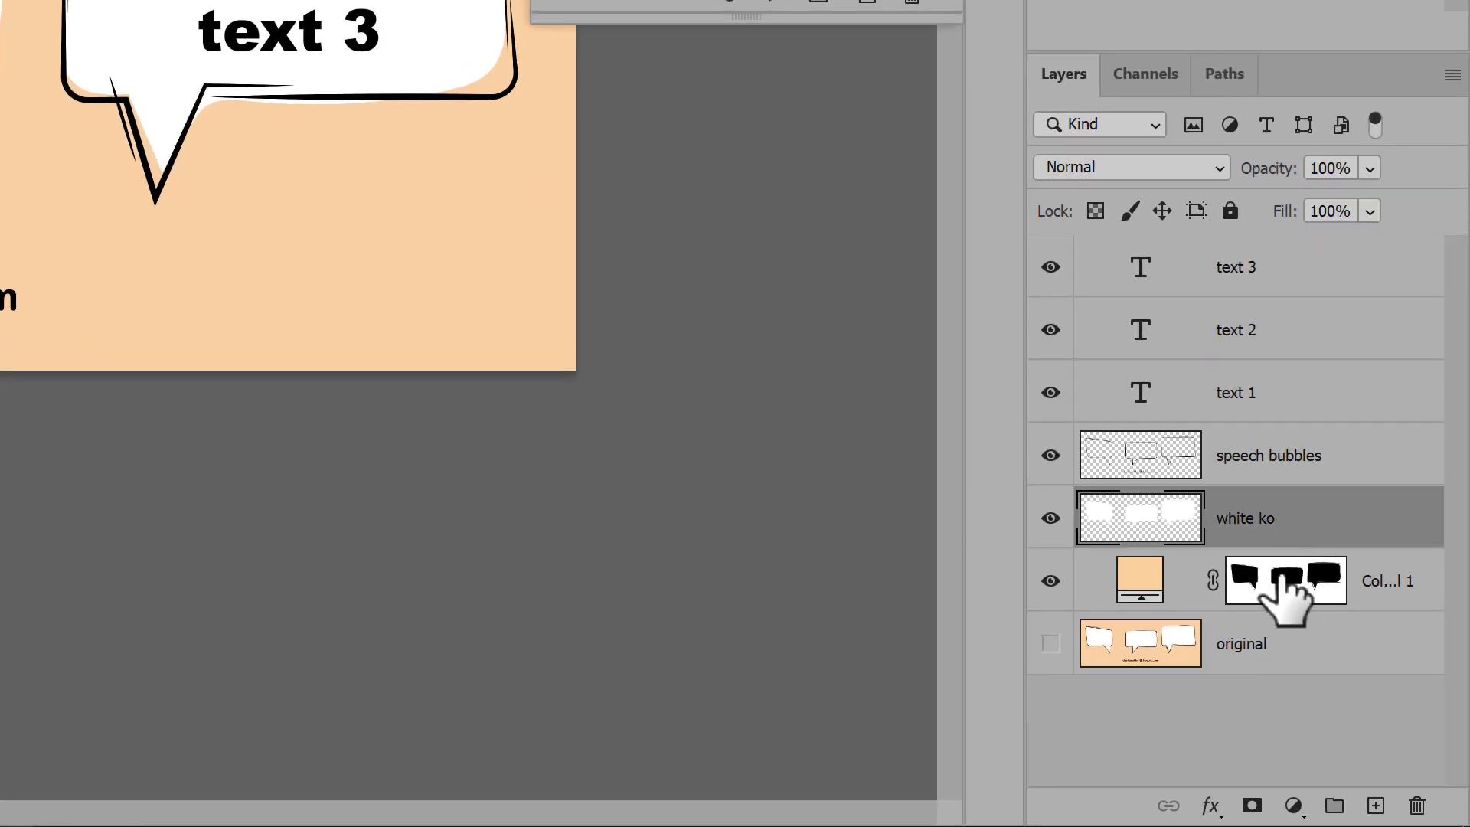
click(1151, 605)
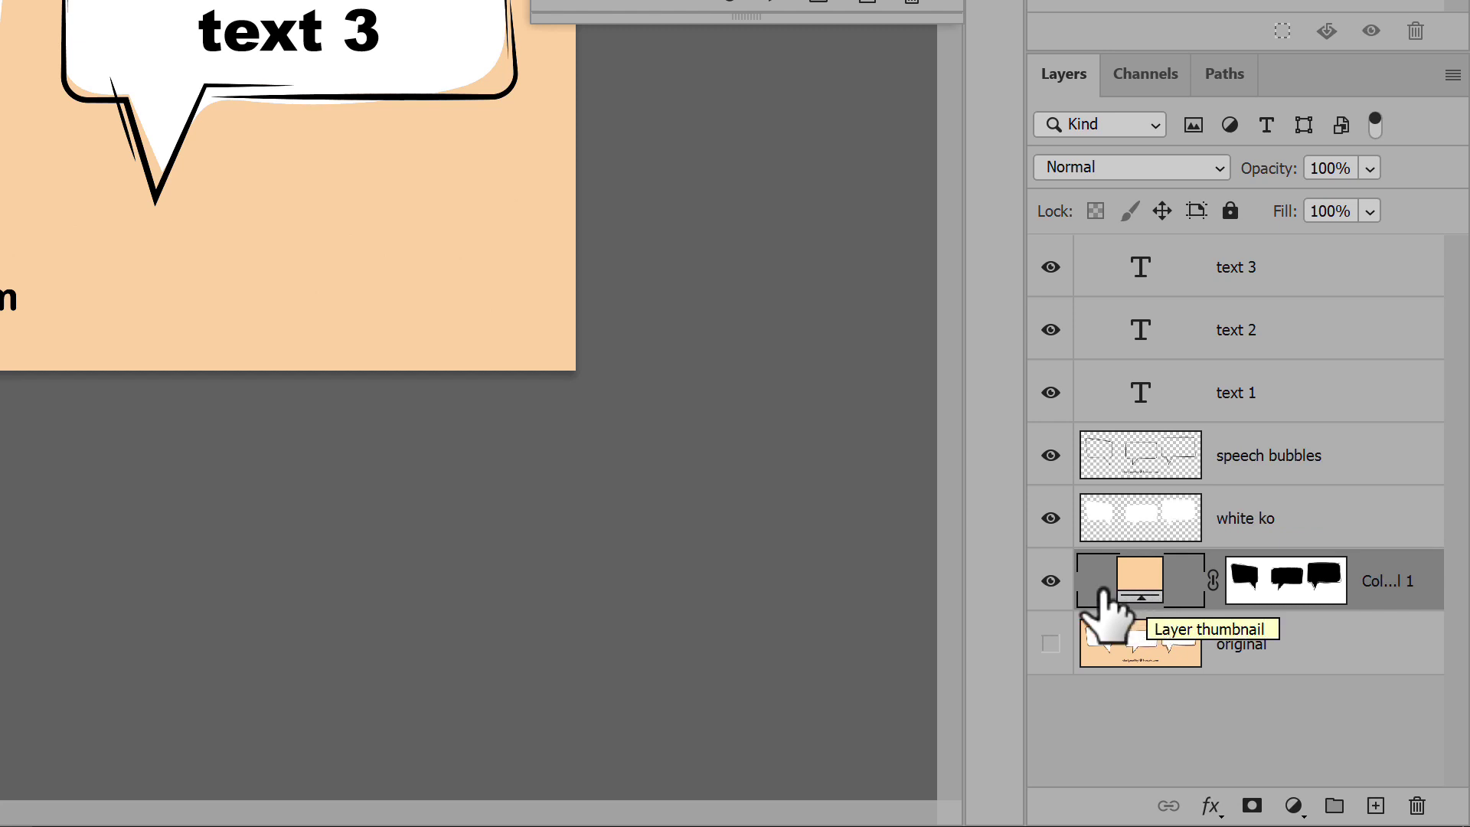
click(1049, 581)
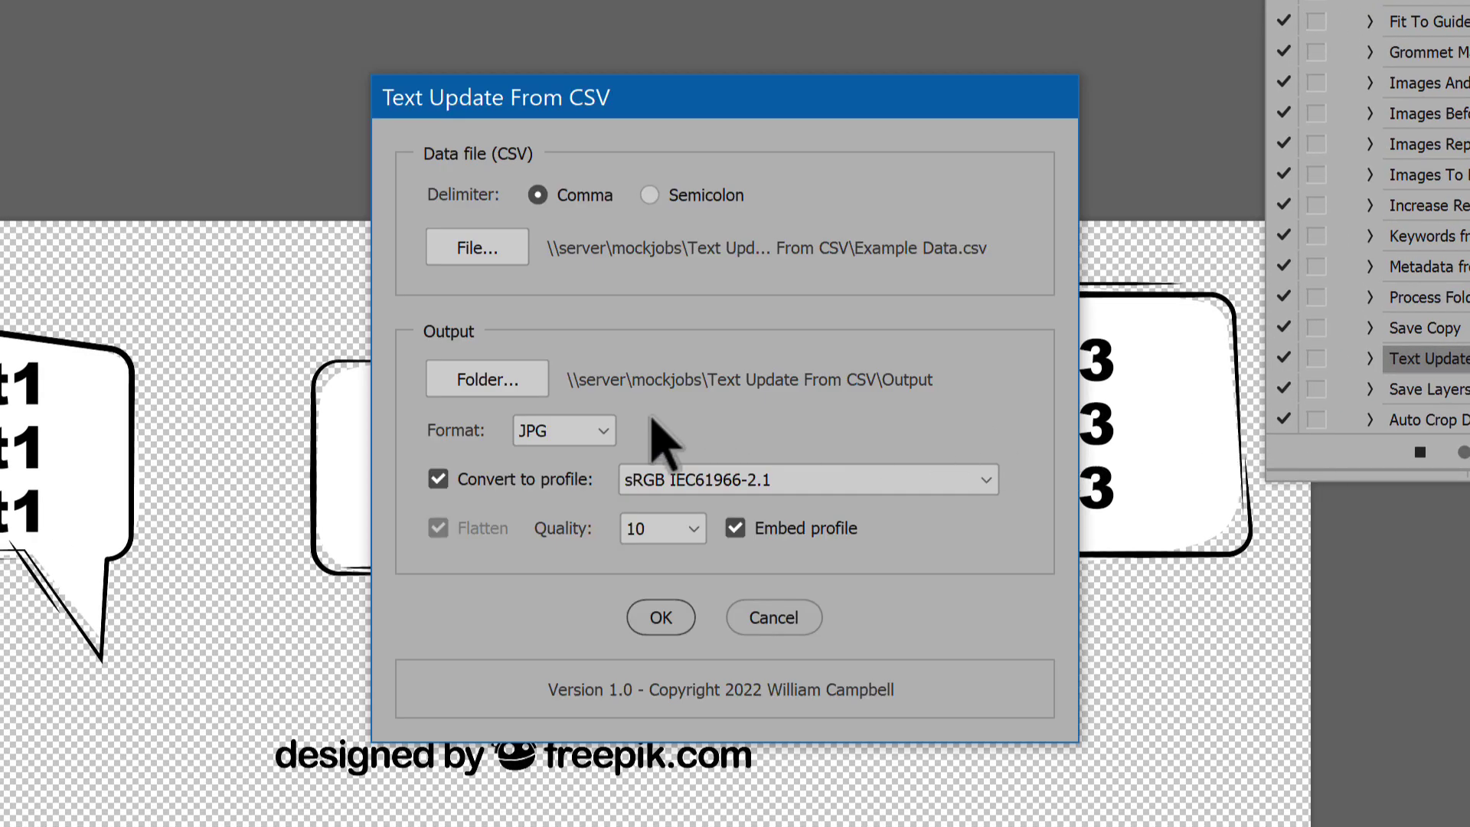
Set the output format to PNG with Flatten turned off and run the text update
click(553, 434)
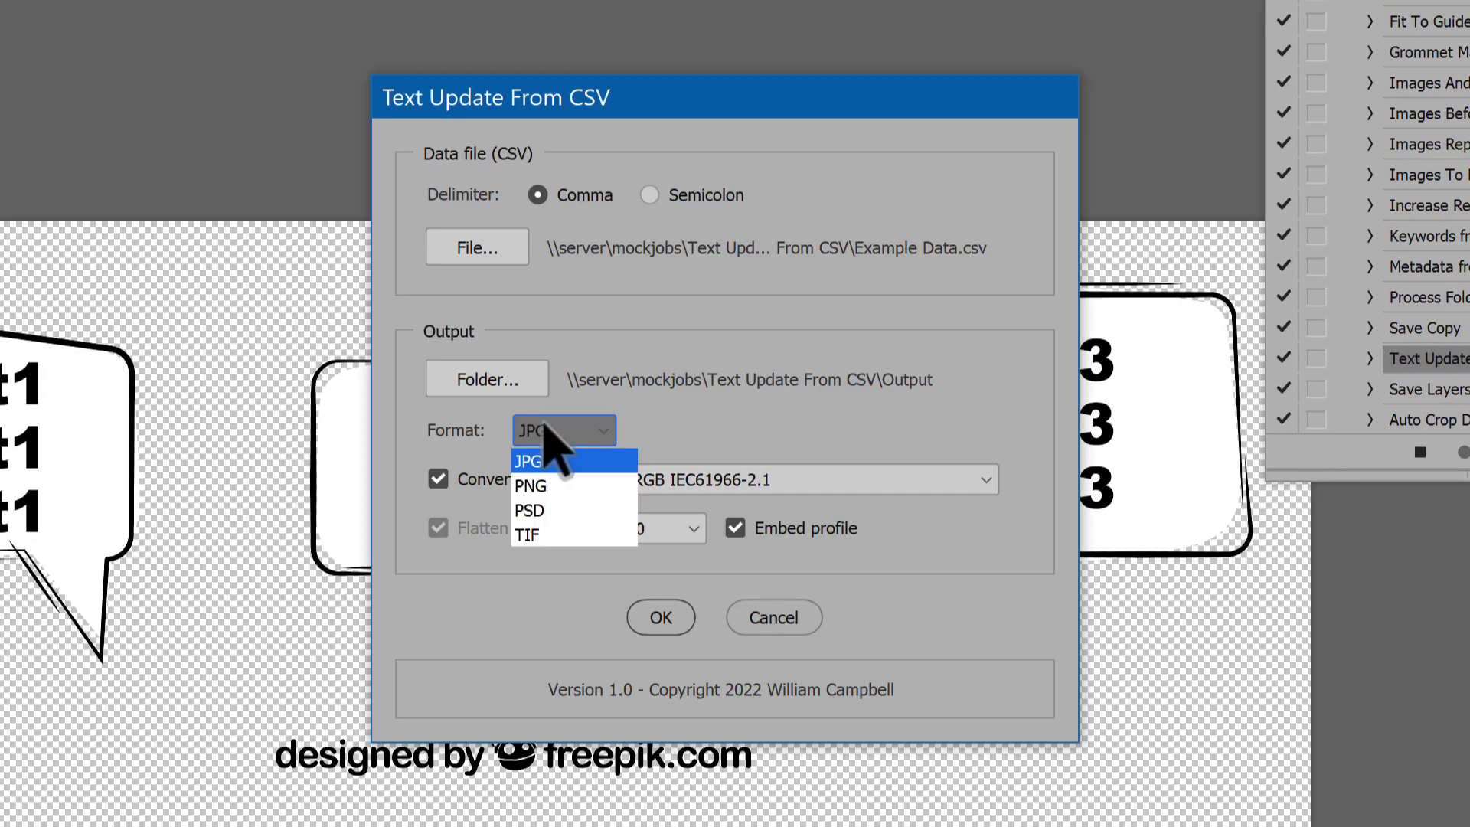
click(542, 487)
click(487, 530)
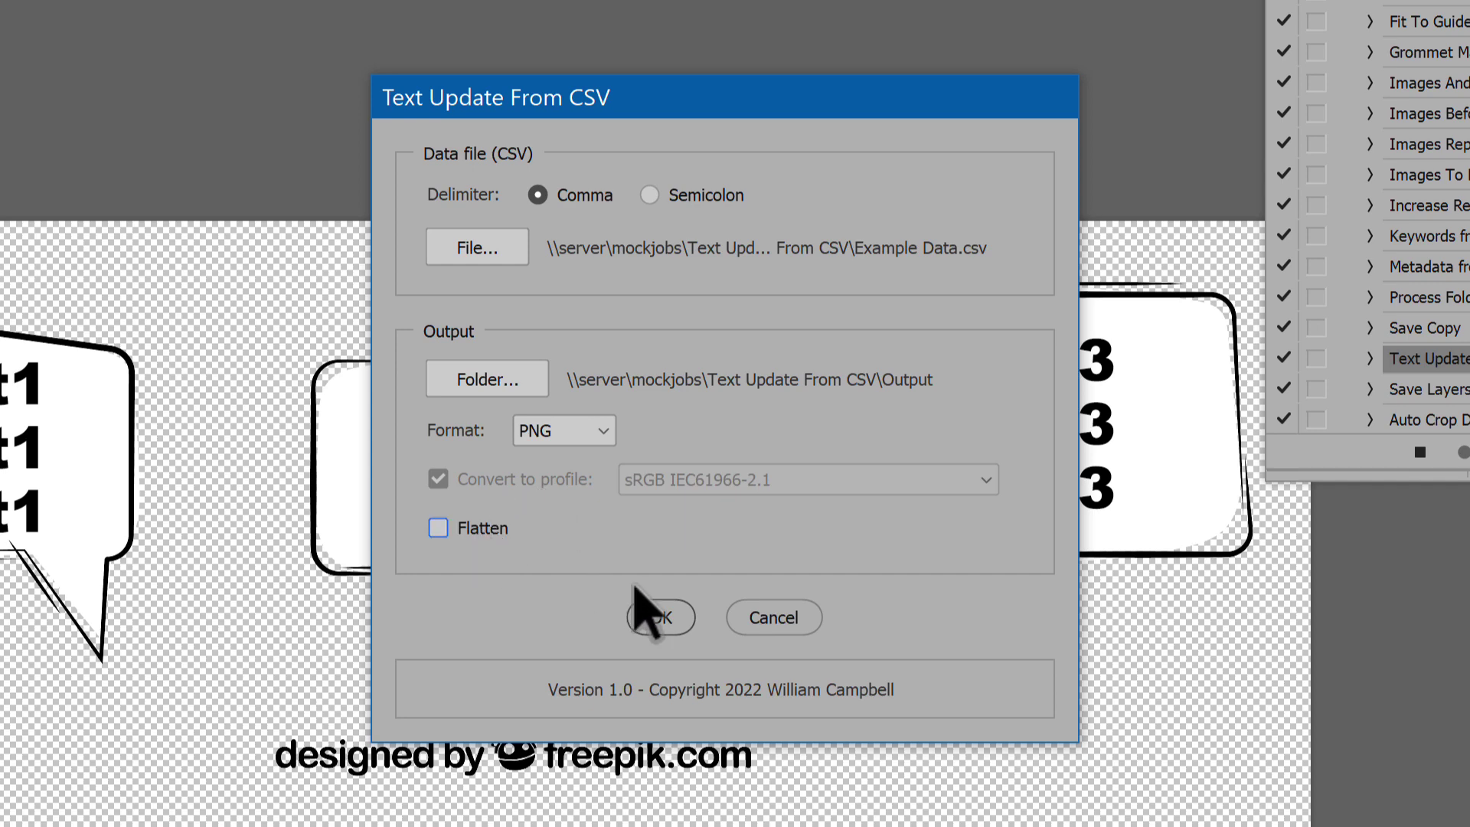
click(660, 617)
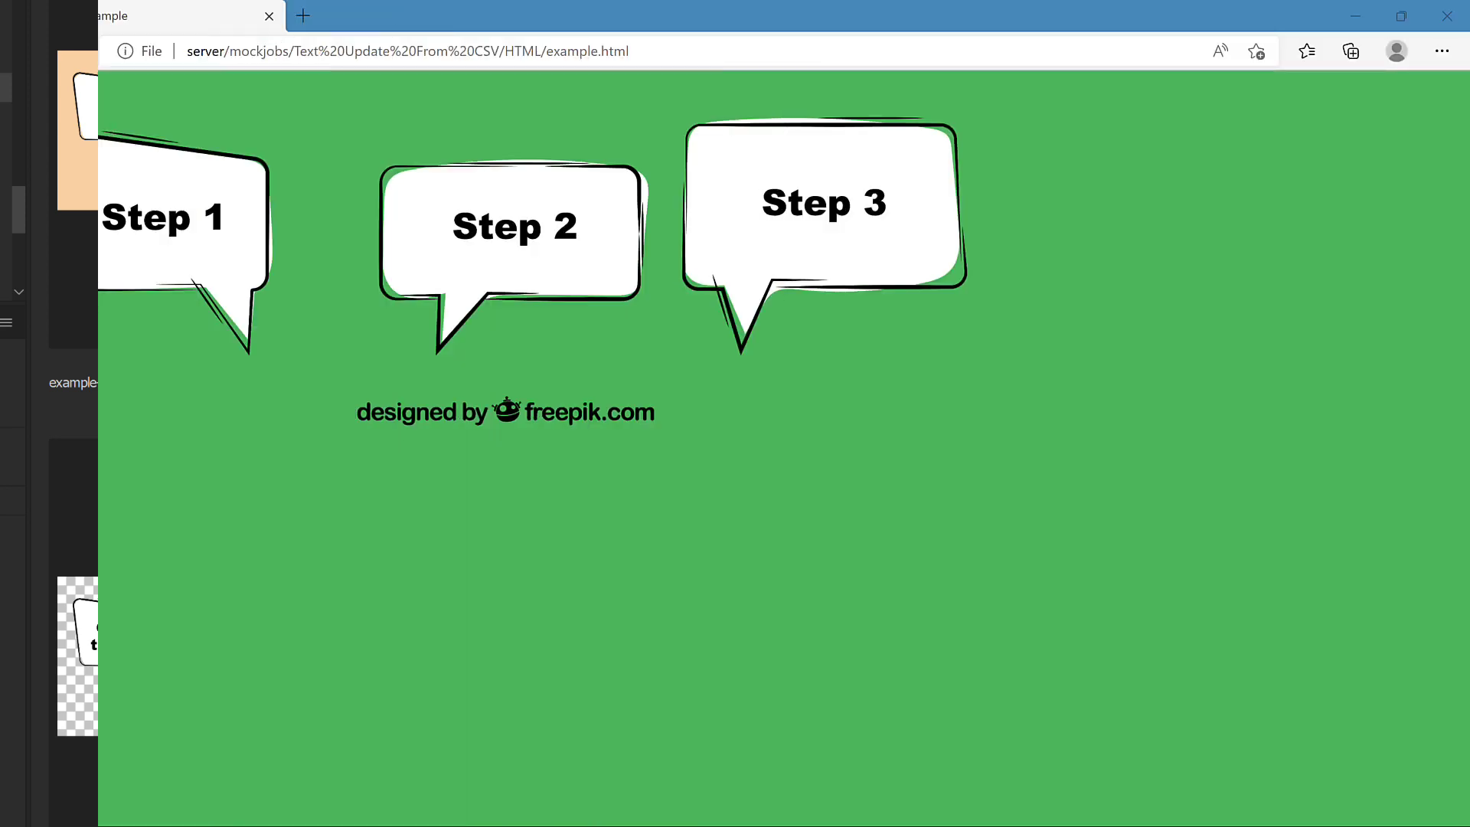
Open the developer tools on the example.html page and change the body background colour to #478eb1
key(F12)
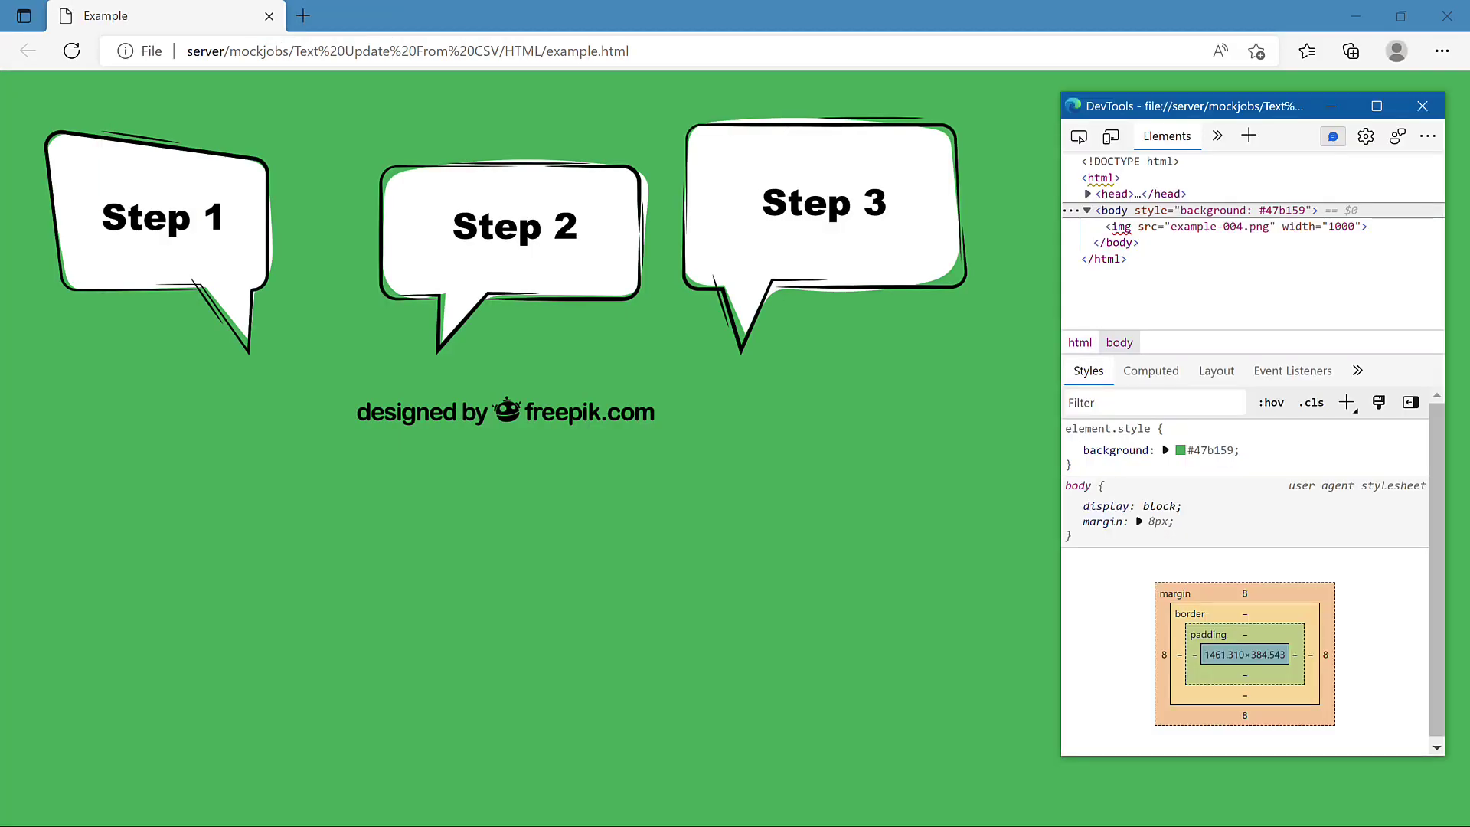
click(1180, 450)
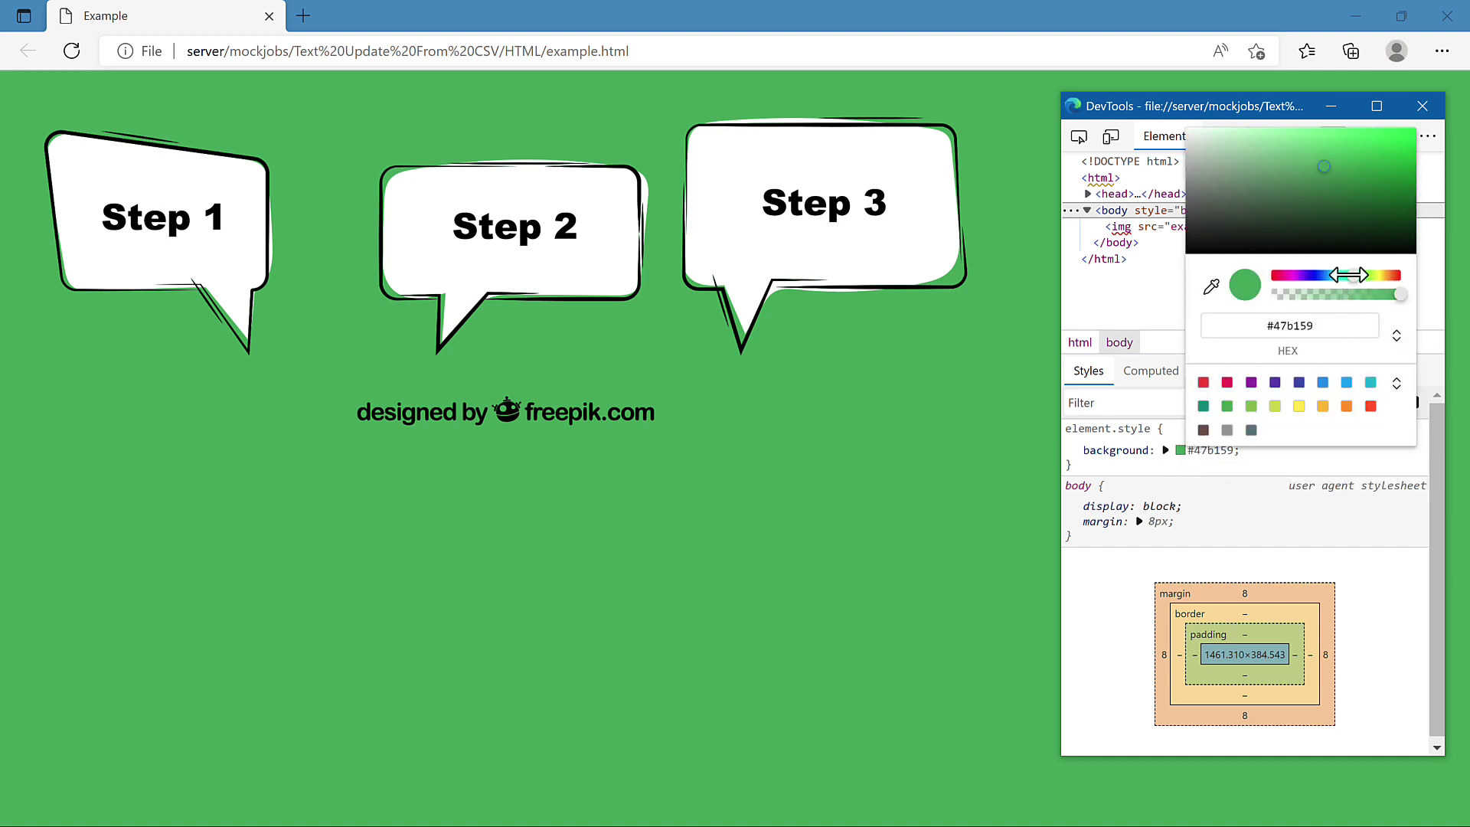
mouse_move(1352, 275)
mouse_down()
mouse_move(1301, 275)
mouse_move(1330, 275)
mouse_up()
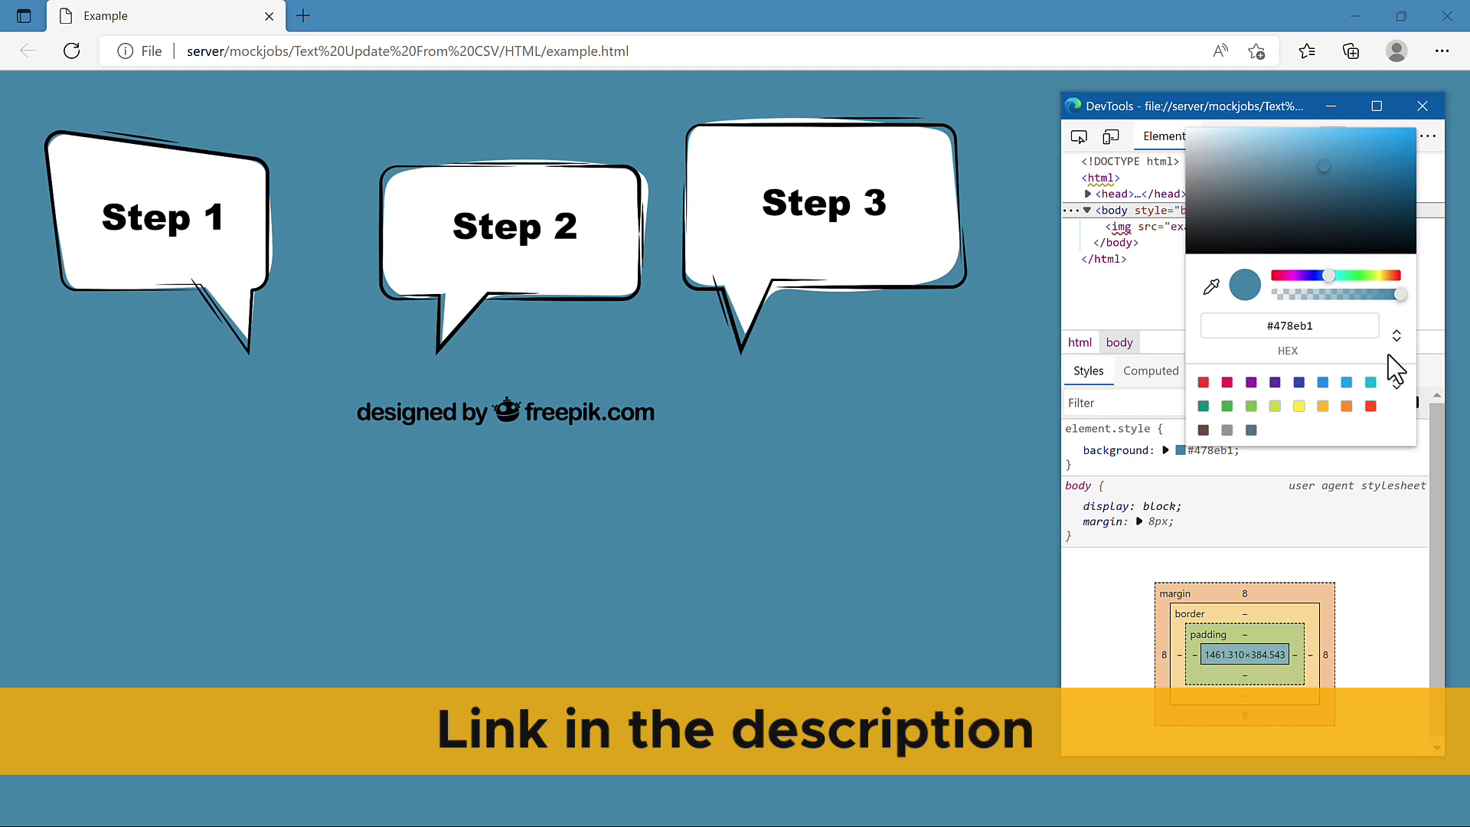